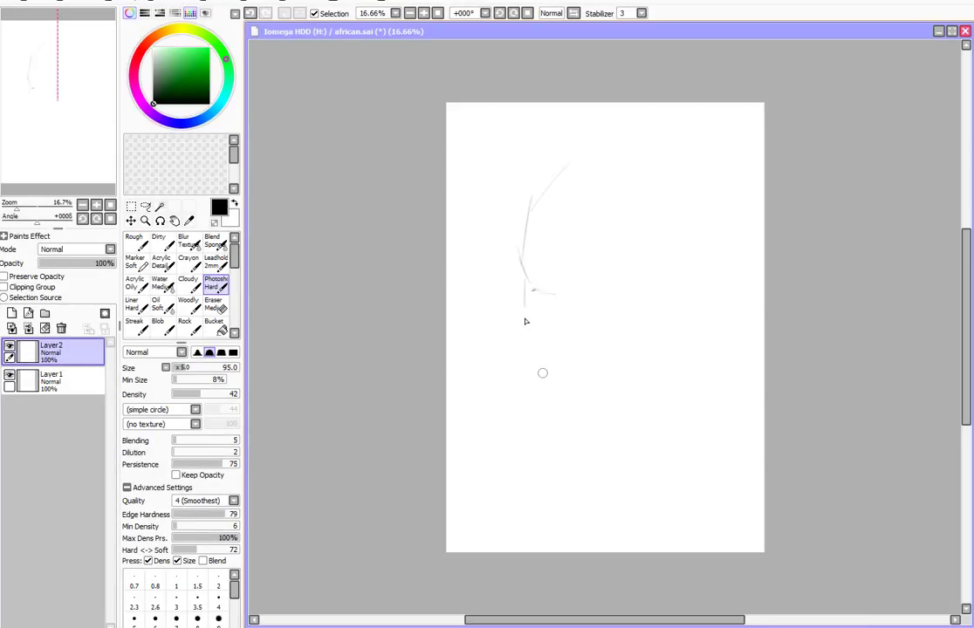
Sketch the jaw line, ear, head top and the lids of both eyes.
mouse_move(524, 321)
left_mouse_down()
mouse_move(566, 417)
mouse_move(633, 446)
mouse_move(713, 364)
mouse_move(754, 298)
mouse_move(718, 354)
left_mouse_up()
mouse_move(681, 205)
left_mouse_down()
mouse_move(532, 210)
mouse_move(630, 134)
mouse_move(745, 262)
left_mouse_up()
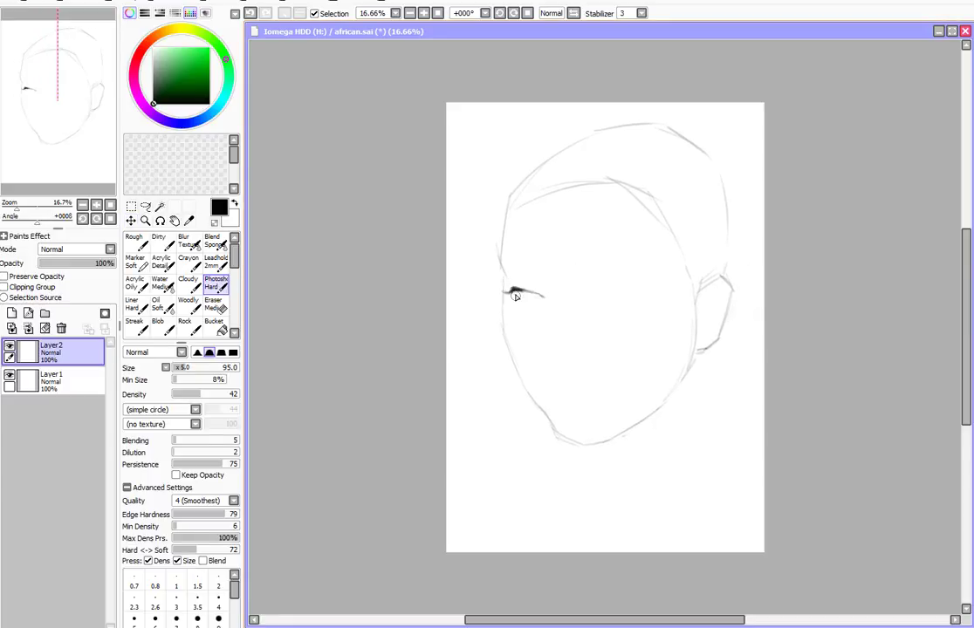
mouse_move(545, 299)
left_mouse_down()
mouse_move(515, 305)
mouse_move(548, 291)
left_mouse_up()
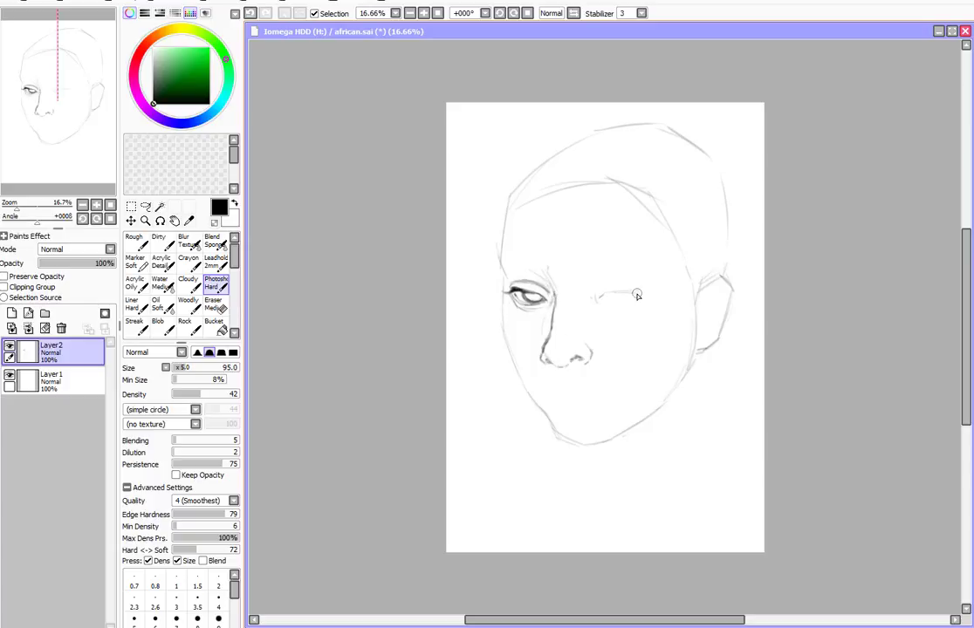
left_click_drag(600, 301, 652, 297)
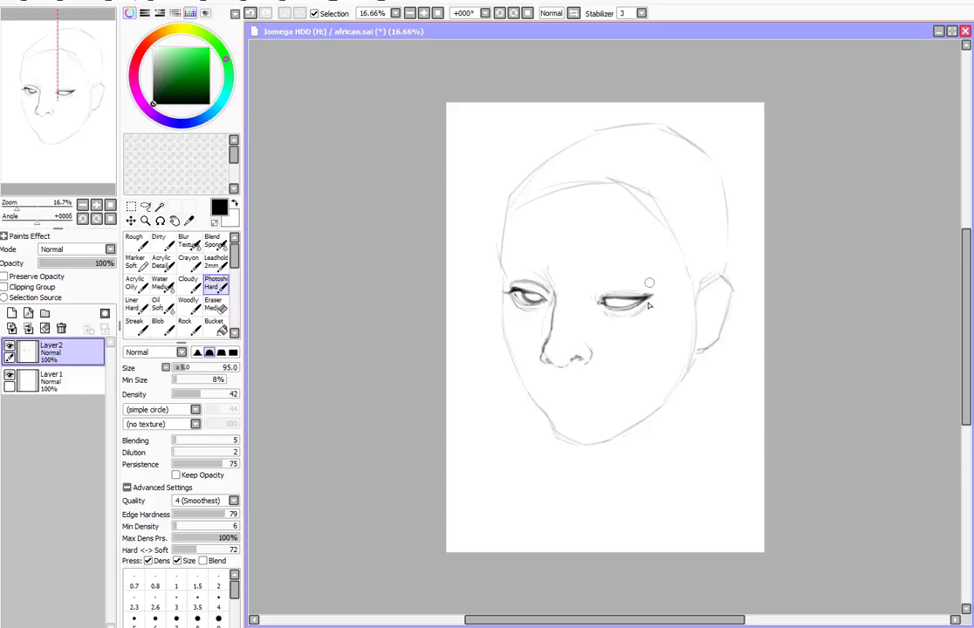
left_click_drag(506, 290, 544, 297)
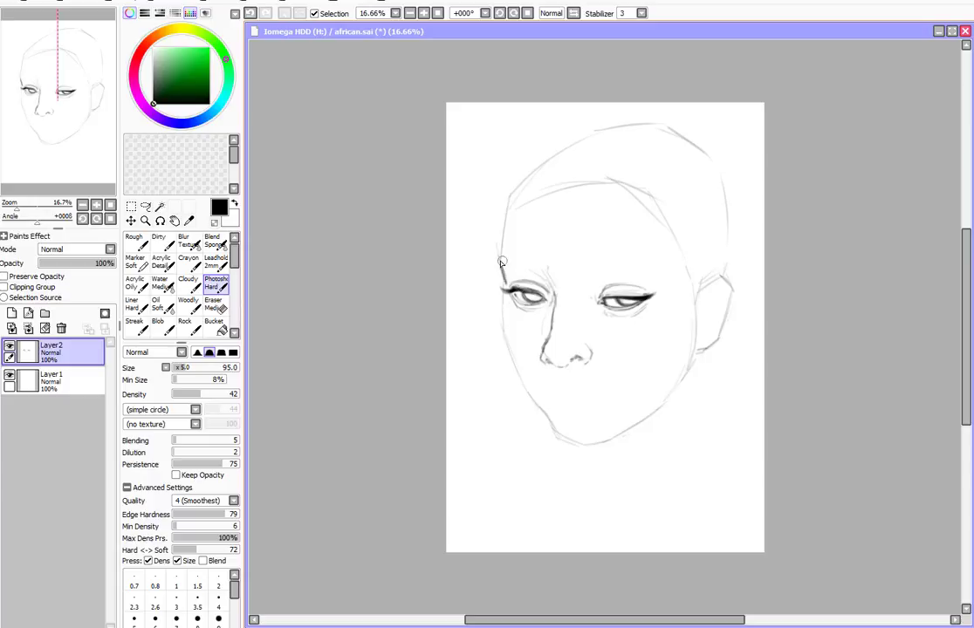
Add eyebrows, lashes, nose contour and lower lip, then darken the jawline.
left_click_drag(502, 266, 641, 261)
mouse_move(501, 281)
left_mouse_down()
mouse_move(541, 356)
mouse_move(591, 358)
left_mouse_up()
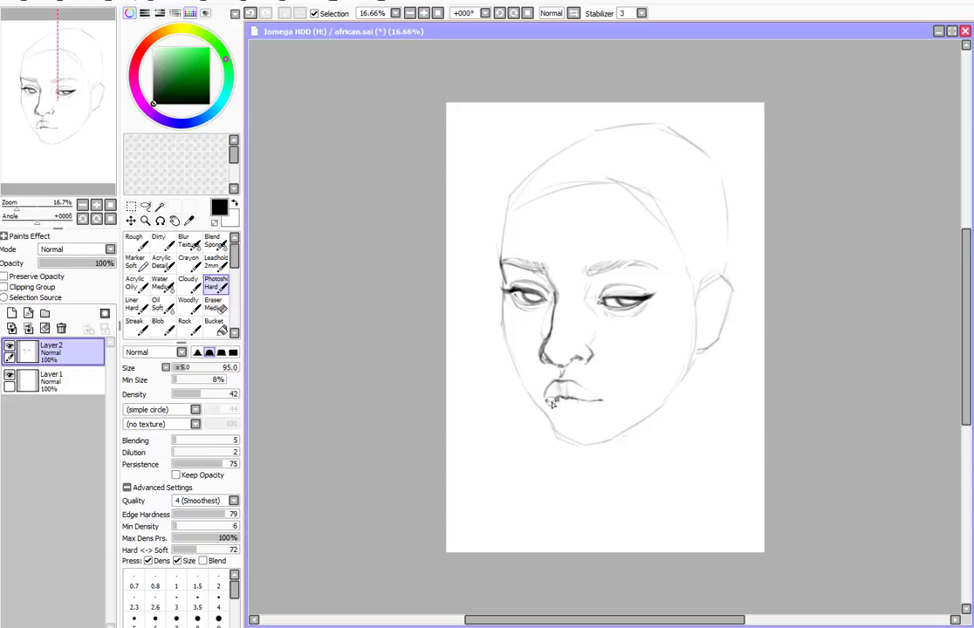
left_click_drag(547, 408, 598, 411)
mouse_move(503, 325)
left_mouse_down()
mouse_move(548, 429)
mouse_move(602, 443)
mouse_move(679, 384)
left_mouse_up()
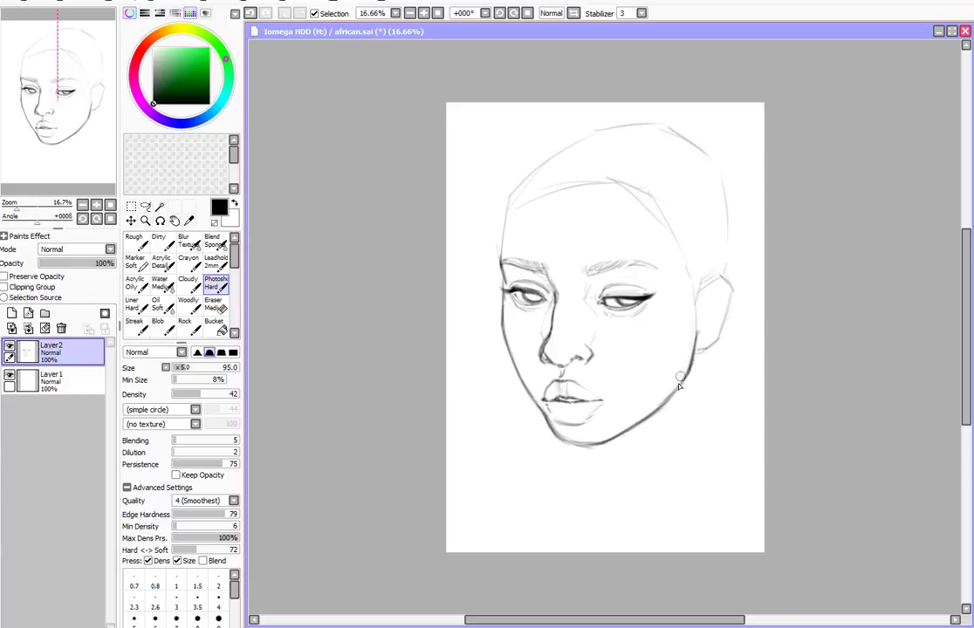
left_click_drag(695, 345, 701, 301)
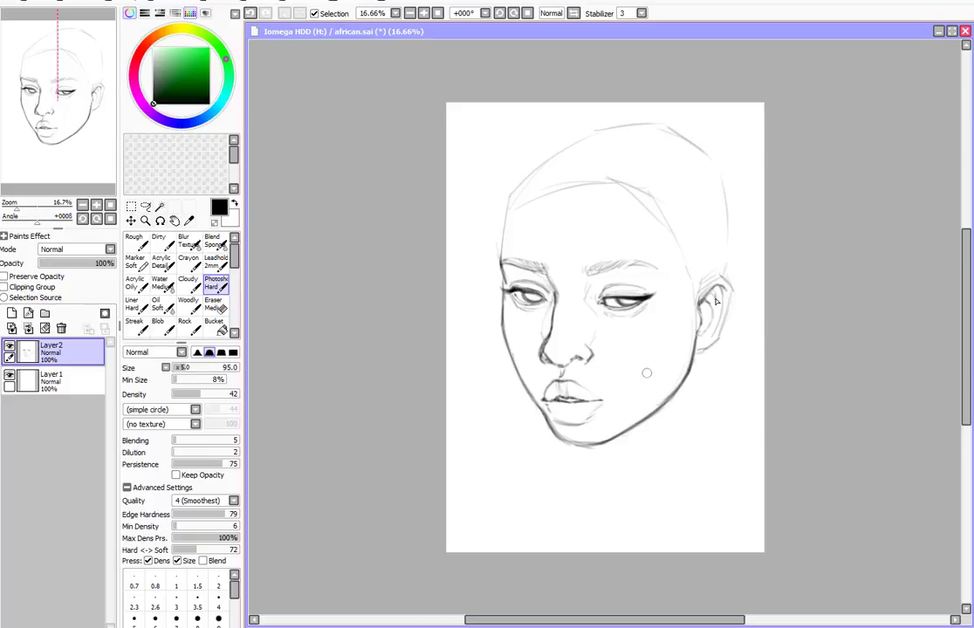
Shrink the face sketch and draw the neck, V-collar and chest line on a new layer.
key("ctrl+t")
left_click_drag(735, 450, 691, 393)
key("Return")
left_click(11, 313)
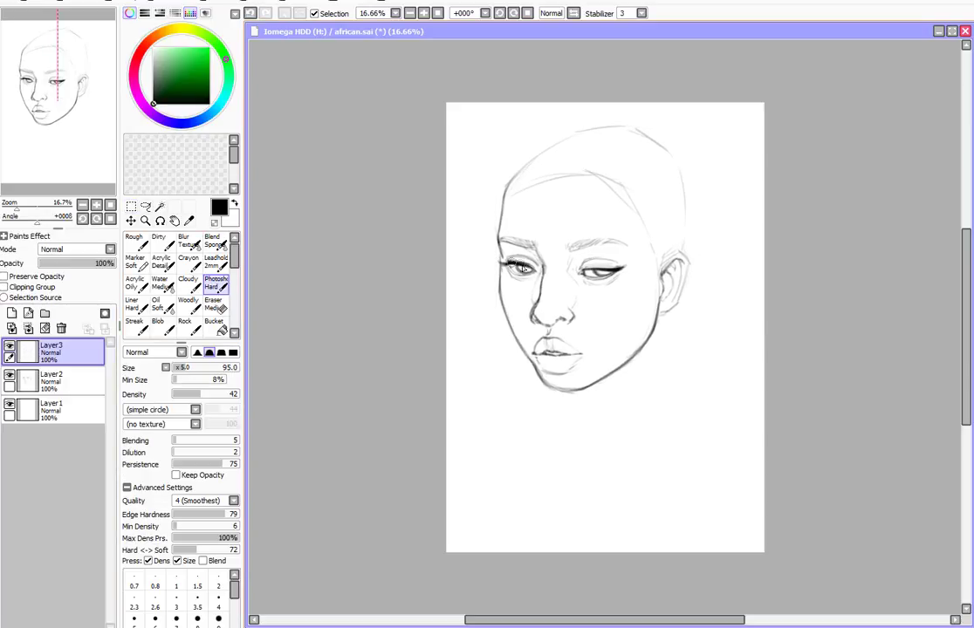
left_click_drag(603, 386, 650, 440)
mouse_move(698, 357)
left_mouse_down()
mouse_move(746, 489)
mouse_move(620, 506)
left_mouse_up()
mouse_move(637, 441)
left_mouse_down()
mouse_move(583, 545)
mouse_move(689, 524)
left_mouse_up()
Erase stray lines around the torso and darken the chest and shoulder strokes.
key("e")
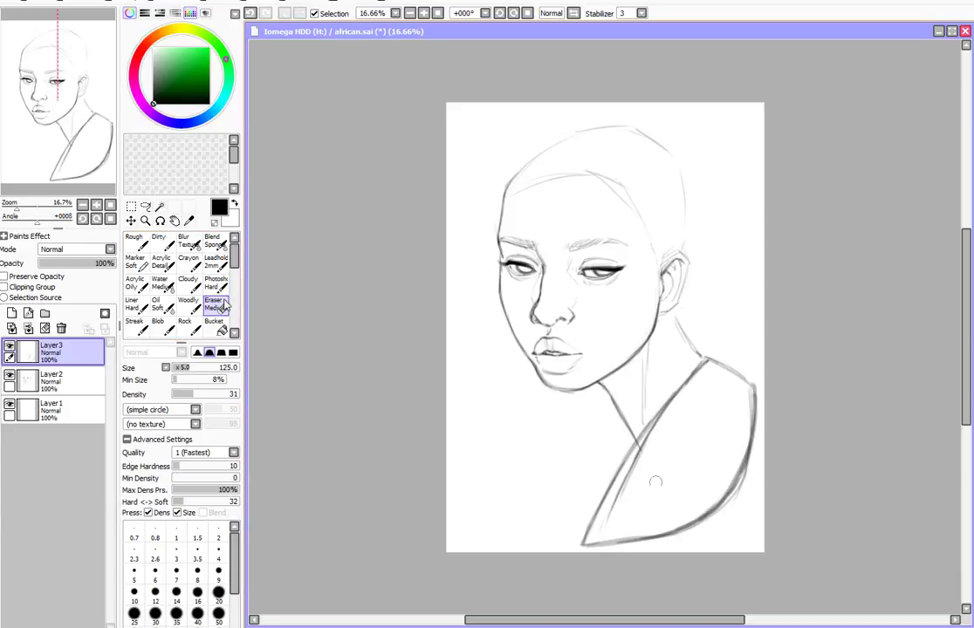
left_click_drag(611, 332, 558, 436)
left_click_drag(654, 384, 636, 552)
key("b")
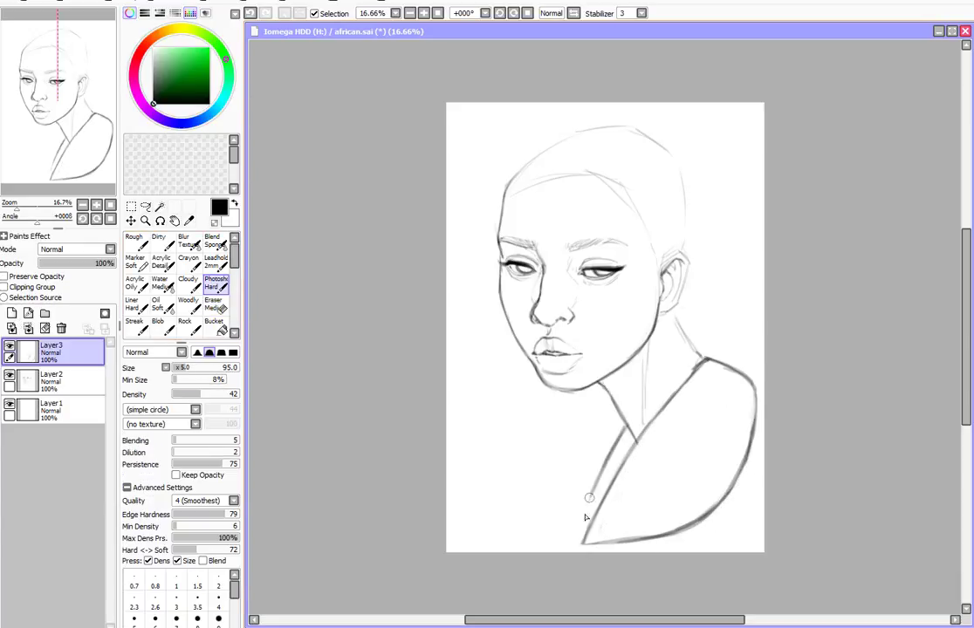
left_click_drag(625, 426, 578, 543)
left_click_drag(705, 358, 755, 397)
key("e")
Reposition and slightly shrink the drawing, merge it down, and extend the right shoulder line.
key("ctrl+t")
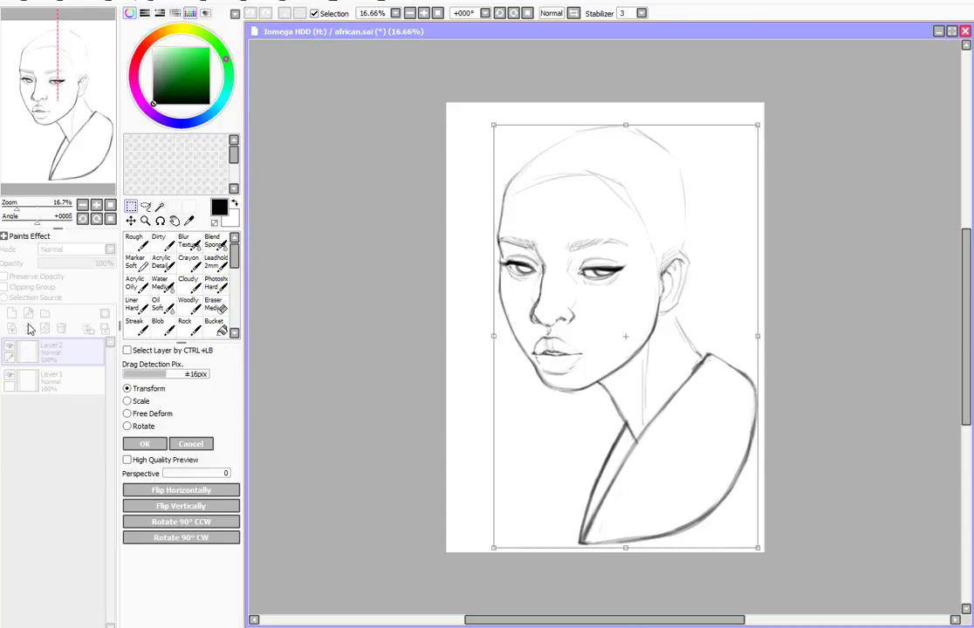
left_click_drag(667, 187, 679, 218)
key("Return")
key("ctrl+e")
key("b")
left_click_drag(689, 366, 630, 524)
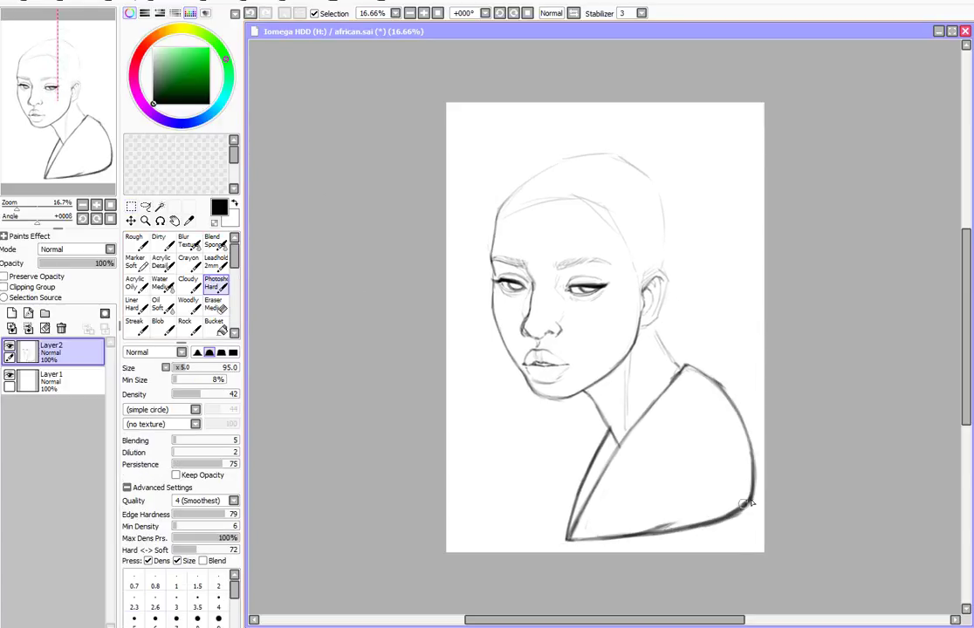
key("e")
key("b")
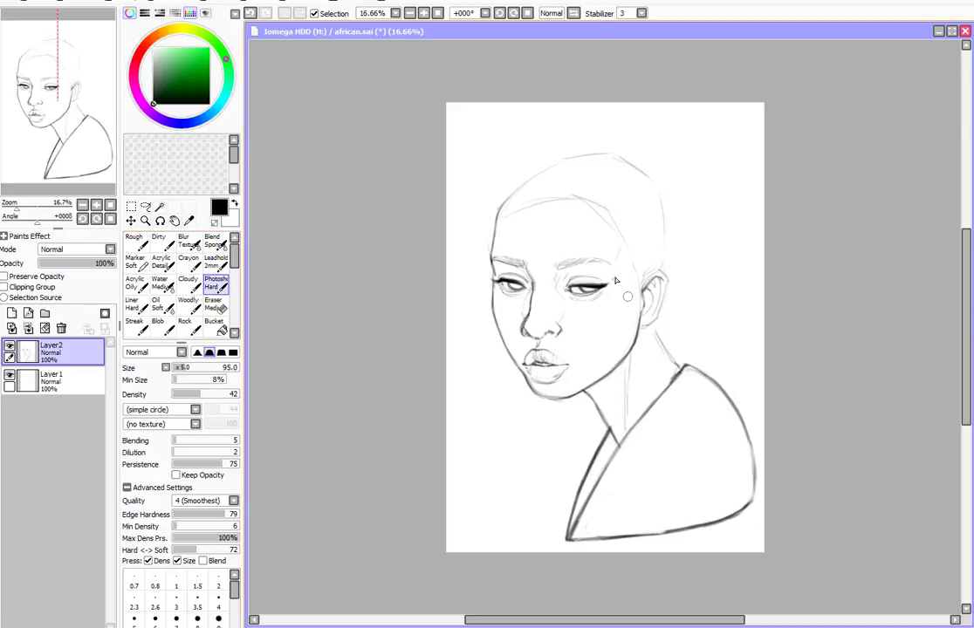
Lasso-transform the area around the nose, then add Layer3 above the sketch.
key("l")
key("ctrl+t")
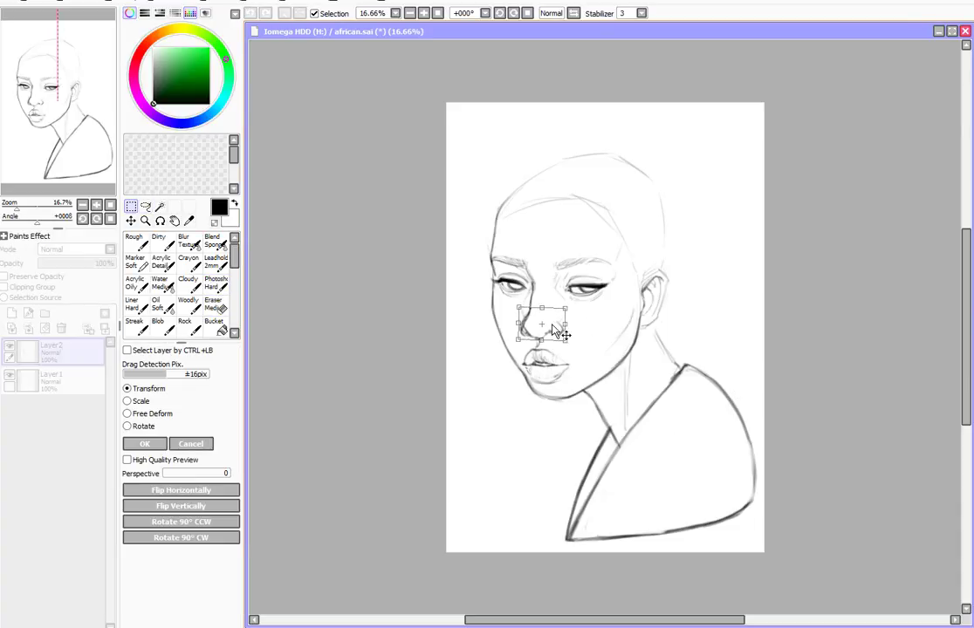
key("Escape")
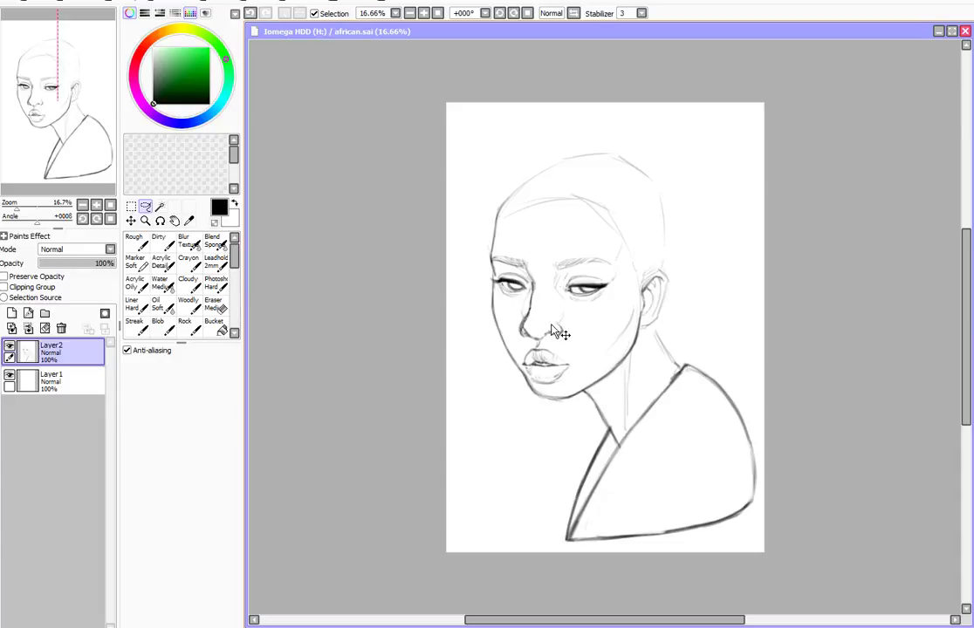
key("ctrl+shift+n")
Redraw the right head contour and sketch a cleaned-up curly bun behind the ear.
key("b")
left_click_drag(570, 156, 652, 326)
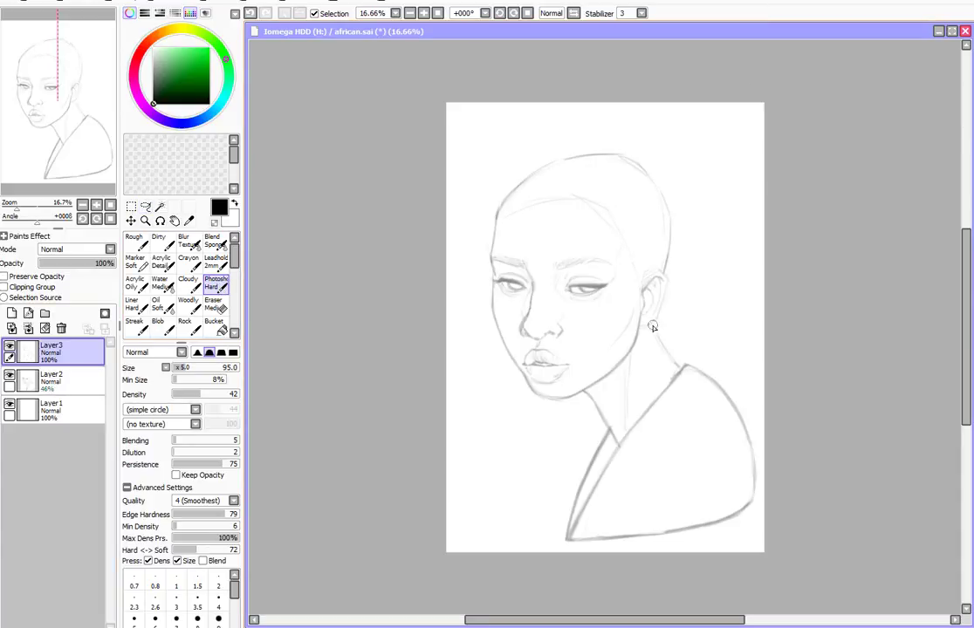
mouse_move(670, 262)
left_mouse_down()
mouse_move(689, 344)
mouse_move(708, 305)
mouse_move(698, 336)
mouse_move(667, 256)
mouse_move(703, 331)
left_mouse_up()
key("e")
key("b")
left_click_drag(707, 277, 685, 319)
left_click_drag(685, 262, 706, 297)
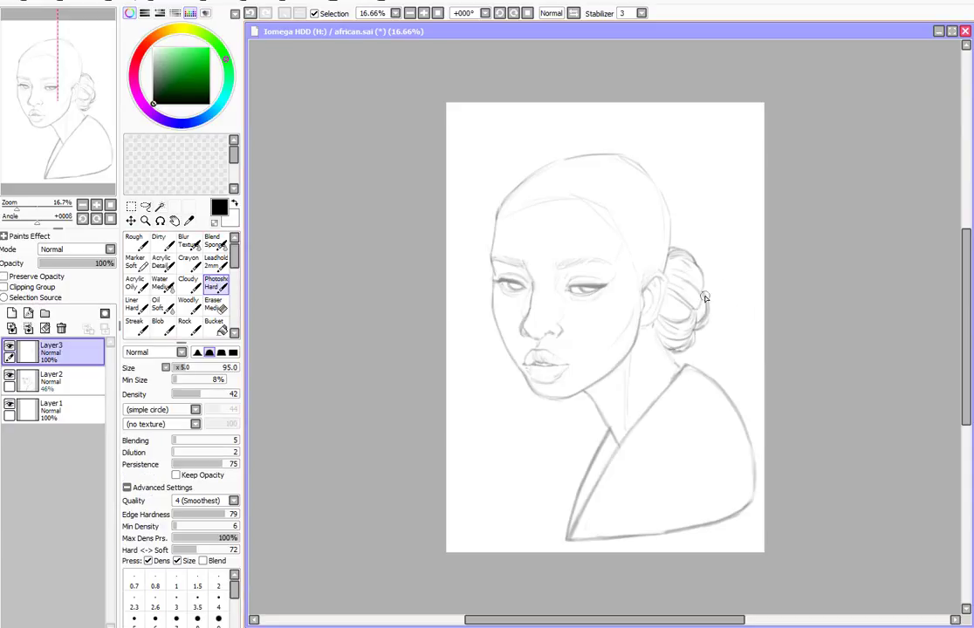
Add a wavy forehead hairline and darken the head, ear and left neck outlines.
mouse_move(496, 212)
left_mouse_down()
mouse_move(545, 197)
mouse_move(625, 223)
left_mouse_up()
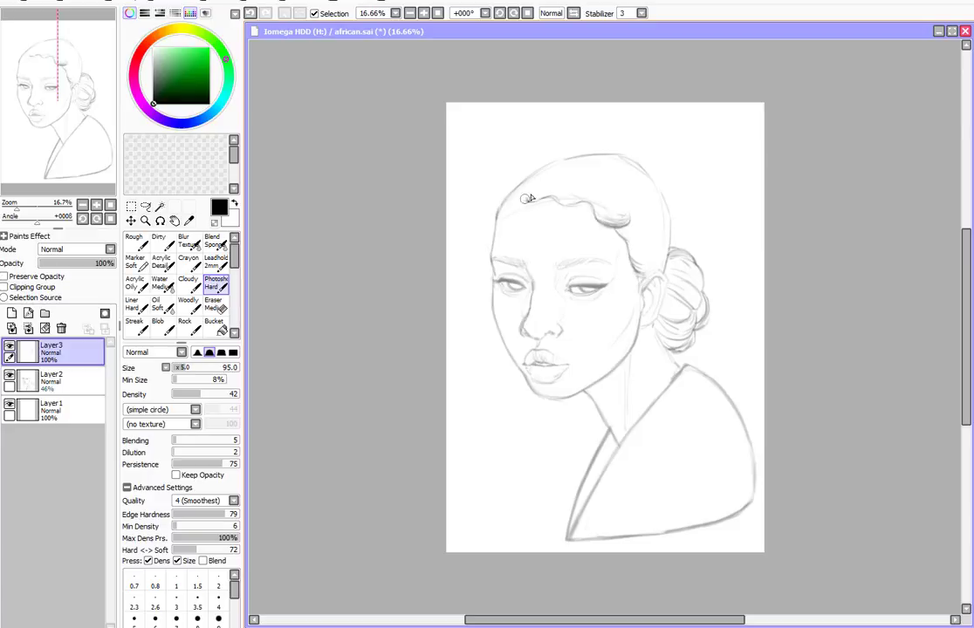
mouse_move(494, 229)
left_mouse_down()
mouse_move(534, 174)
mouse_move(606, 155)
left_mouse_up()
left_click_drag(639, 282, 638, 295)
left_click_drag(622, 248, 637, 281)
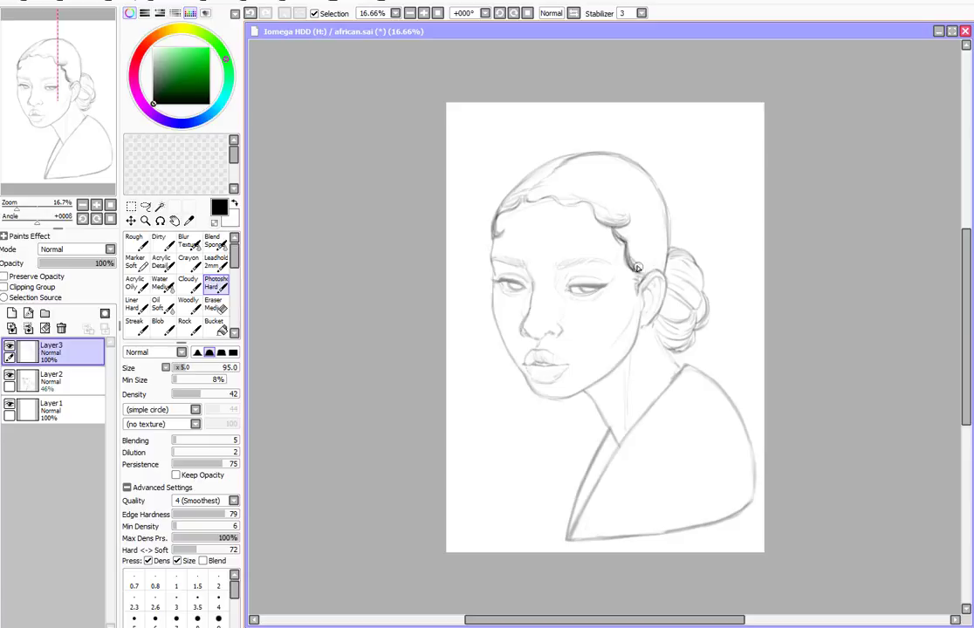
left_click_drag(594, 395, 616, 450)
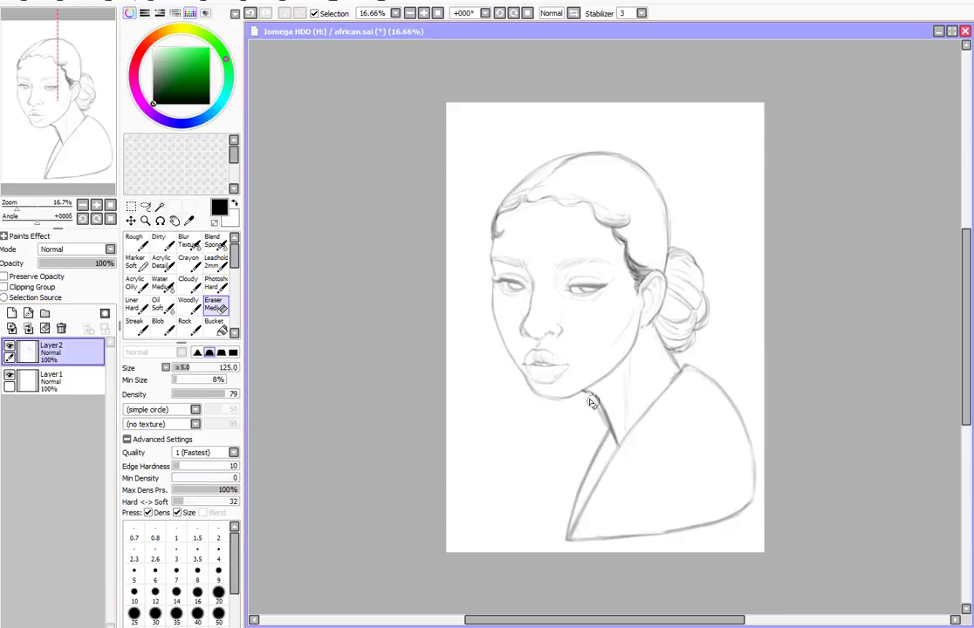
Ink thick dark eyeliner, an inner-corner crease and a darker lower lid on the right eye.
scroll(558, 262, "up", 3)
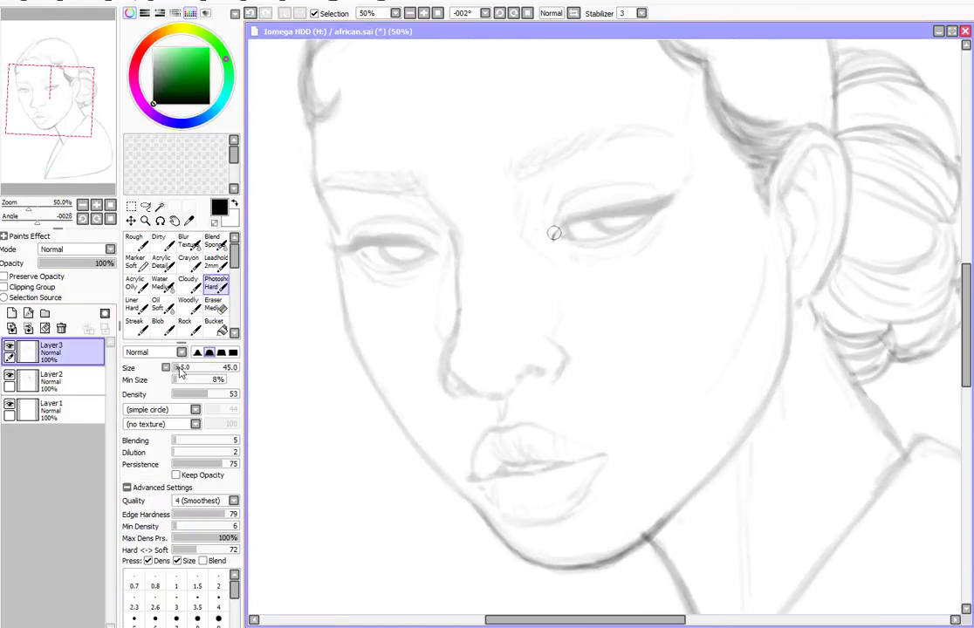
mouse_move(554, 234)
left_mouse_down()
mouse_move(672, 196)
mouse_move(596, 199)
left_mouse_up()
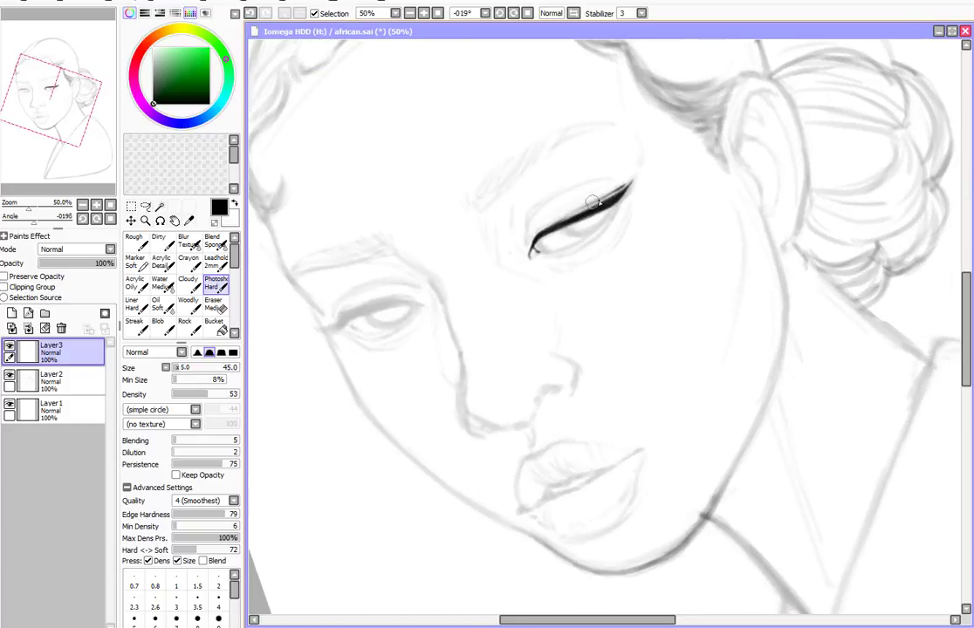
left_click_drag(528, 251, 548, 202)
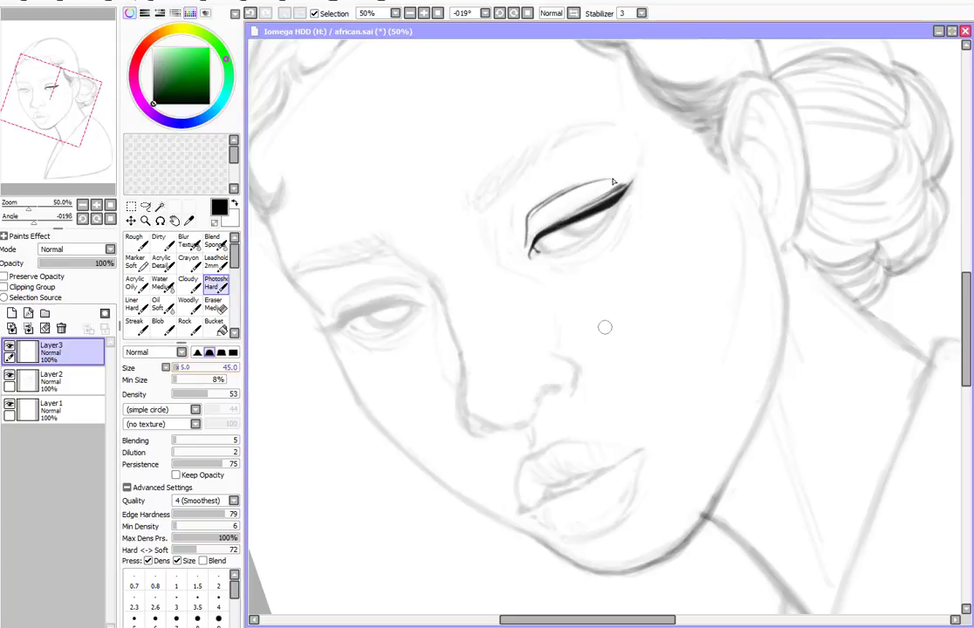
left_click_drag(544, 244, 587, 218)
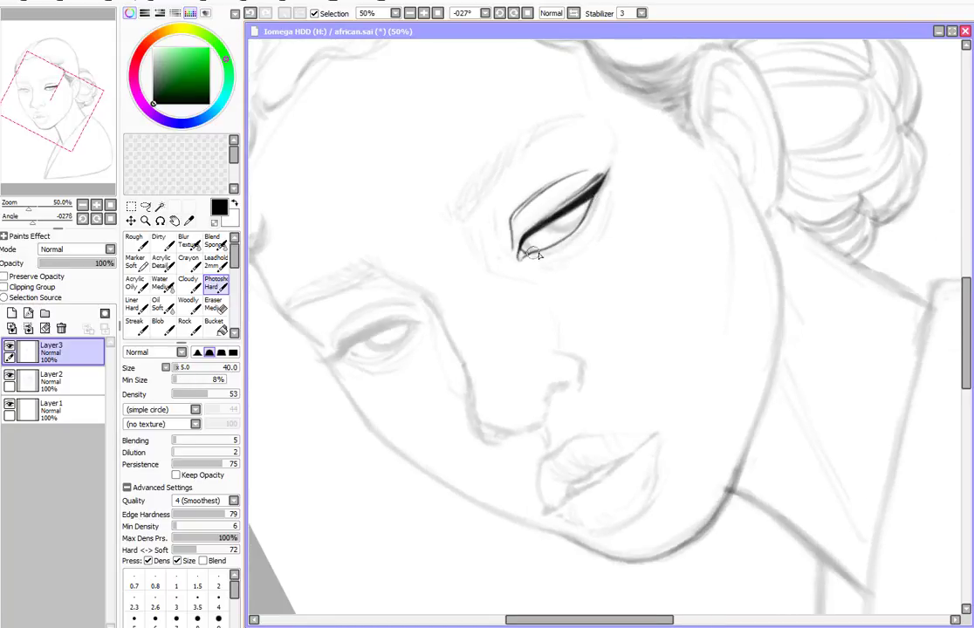
key("Delete")
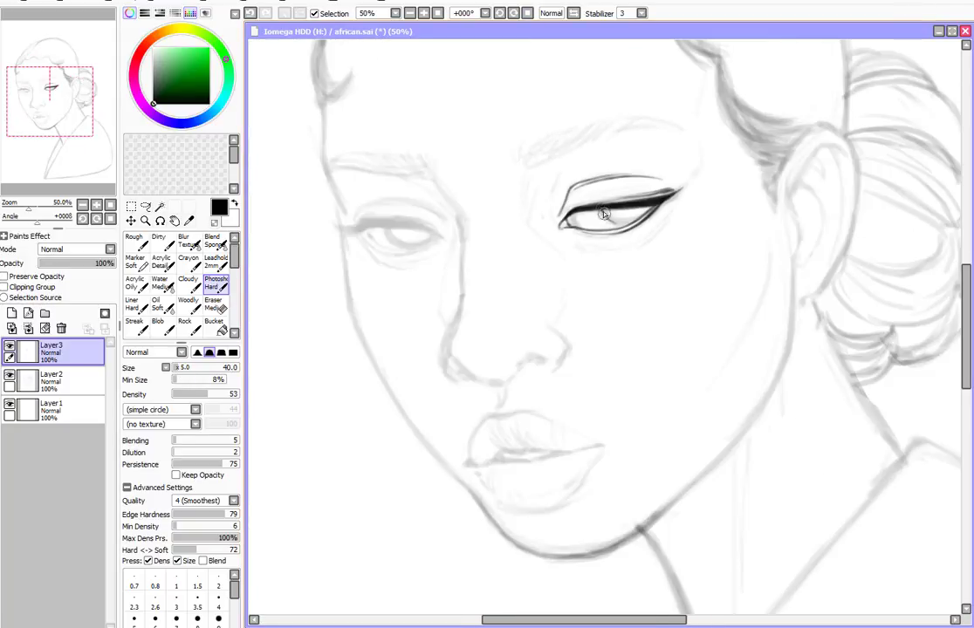
left_click_drag(603, 213, 563, 223)
Darken the iris and outer lid, set brush size 35 and density 56, and hatch the eyebrow.
left_click_drag(559, 176, 553, 203)
left_click_drag(579, 242, 635, 240)
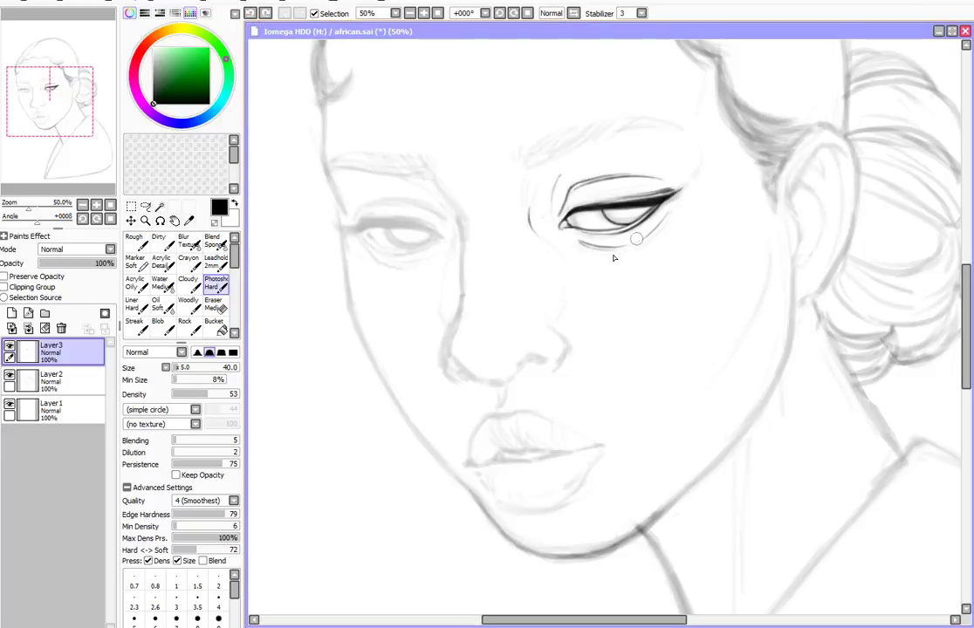
key("ctrl+z")
left_click_drag(616, 202, 673, 189)
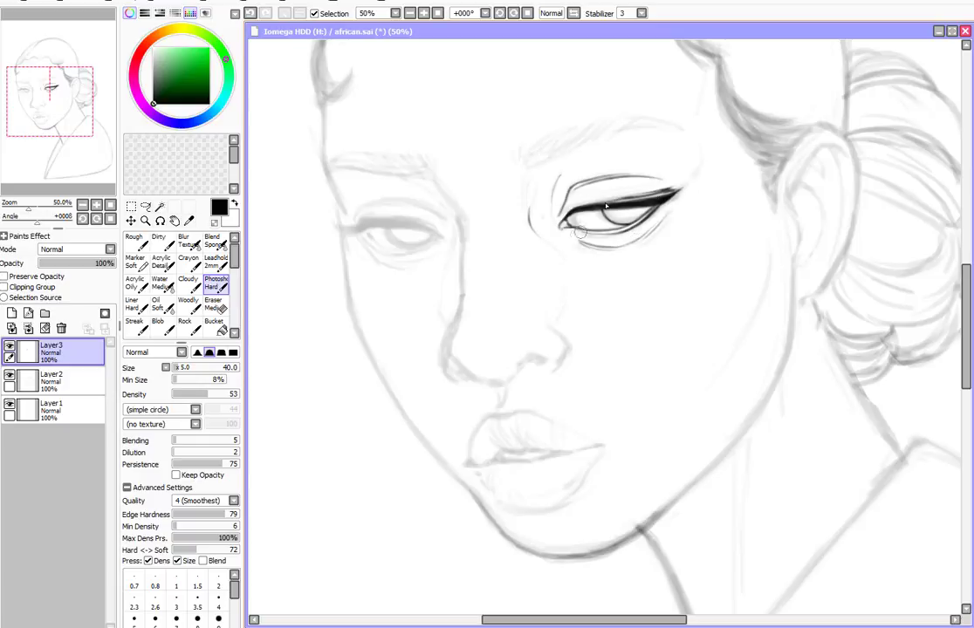
key("bracketleft")
left_click(212, 398)
mouse_move(525, 152)
left_mouse_down()
mouse_move(523, 166)
mouse_move(537, 145)
mouse_move(624, 120)
mouse_move(687, 131)
mouse_move(551, 140)
left_mouse_up()
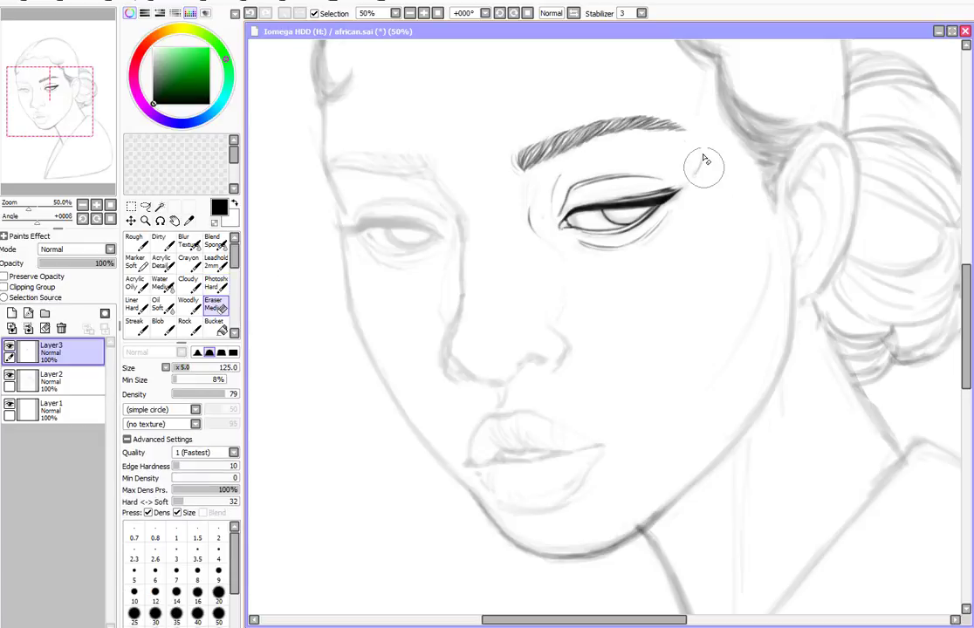
Ink the nostril curve and the left side of the nose.
left_click_drag(76, 128, 75, 133)
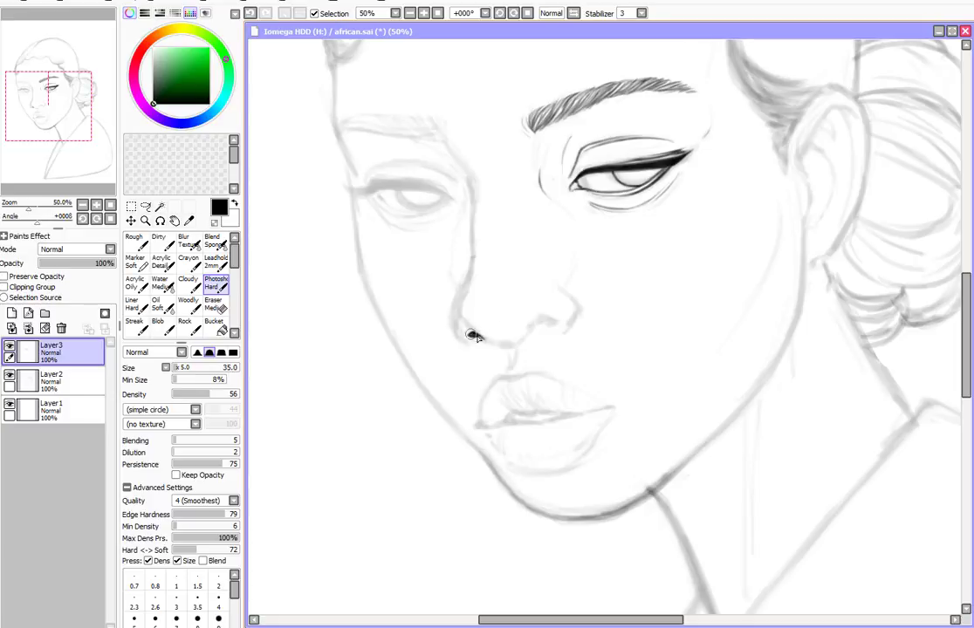
left_click_drag(472, 335, 521, 339)
left_click(214, 303)
left_click_drag(456, 324, 468, 270)
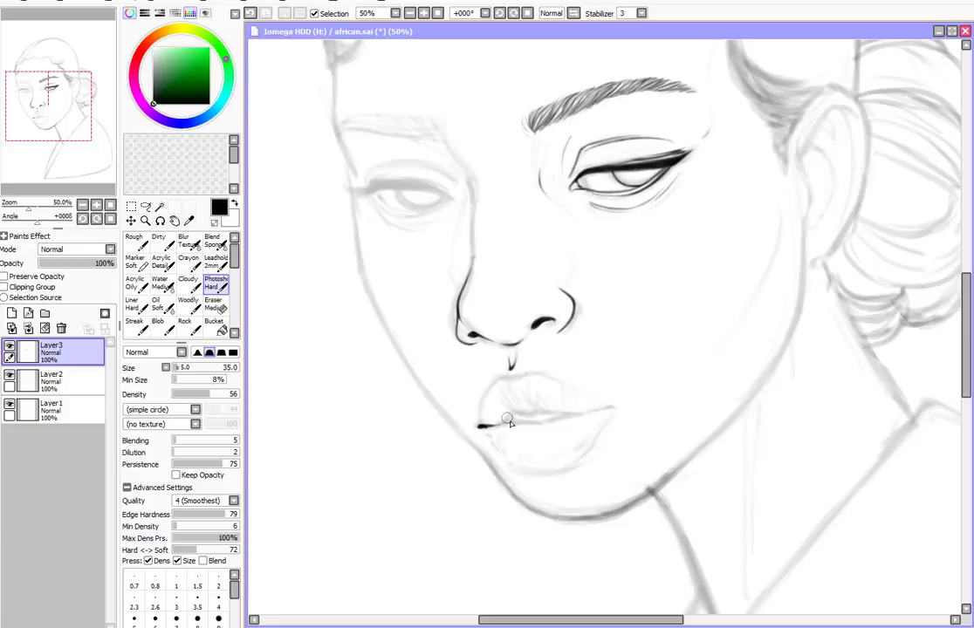
Ink the mouth line, upper-lip corner and lower-lip curve.
left_click_drag(533, 417, 551, 412)
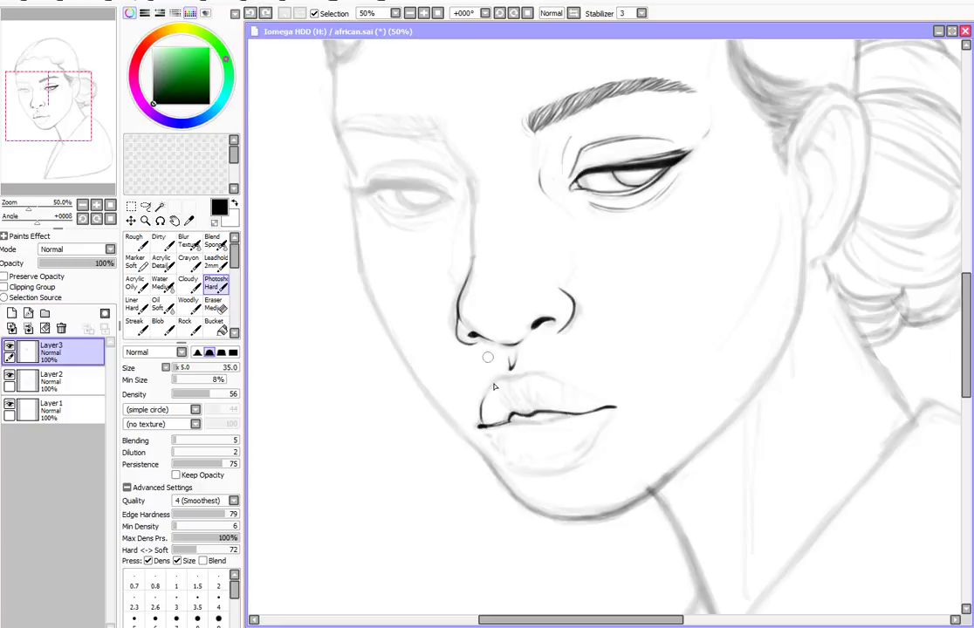
left_click_drag(479, 424, 496, 381)
mouse_move(486, 432)
left_mouse_down()
mouse_move(515, 468)
mouse_move(586, 452)
left_mouse_up()
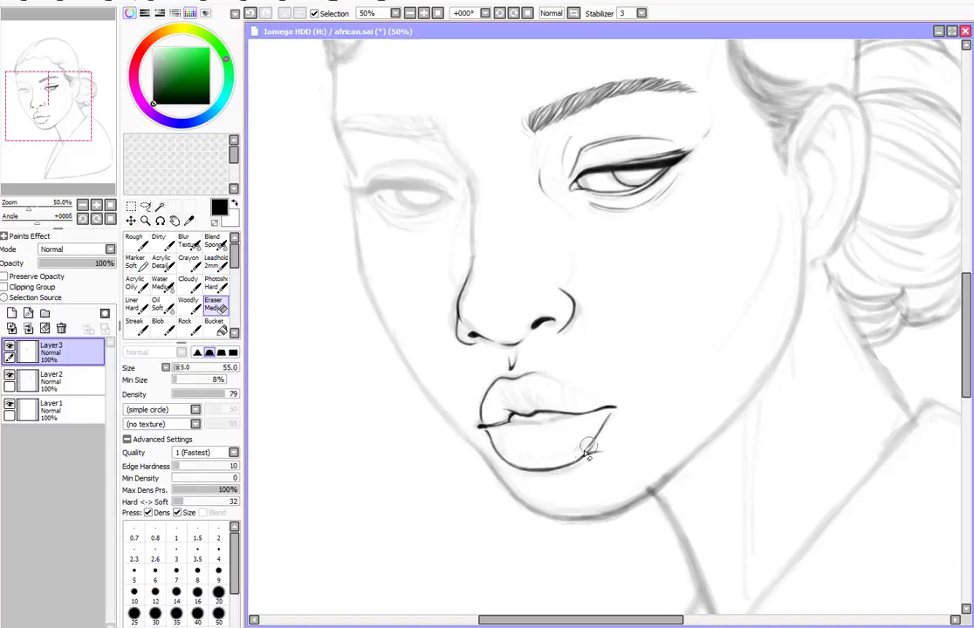
left_click(10, 377)
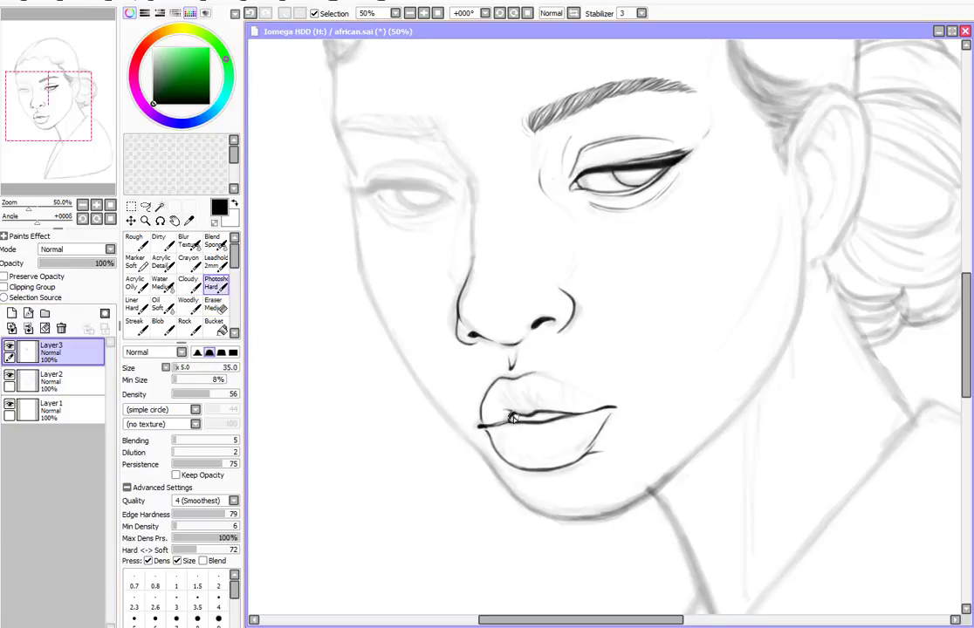
key("h")
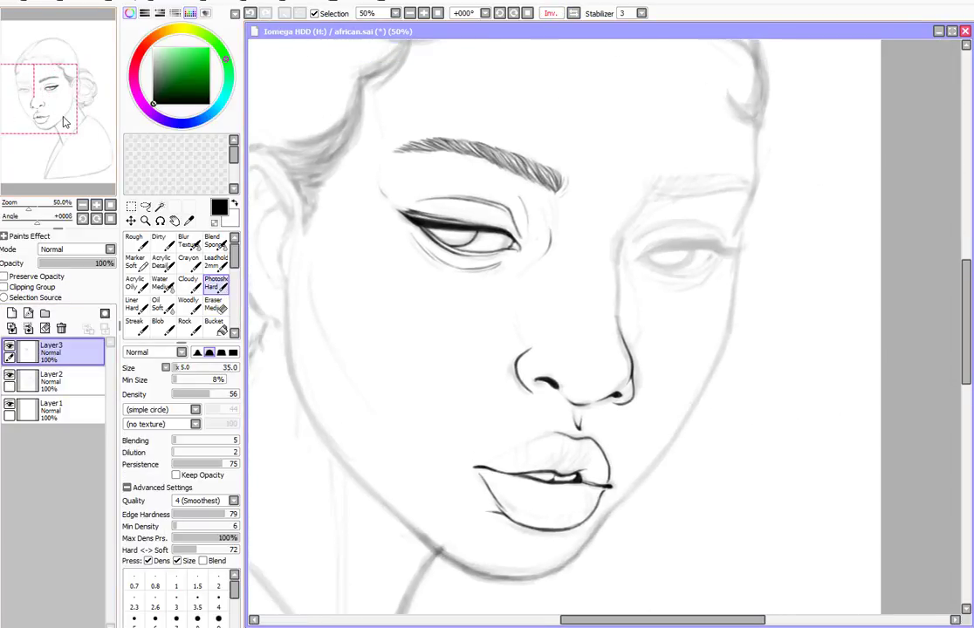
Ink the other eye's upper and lower lids and iris curve on a tilted view.
left_click(513, 14)
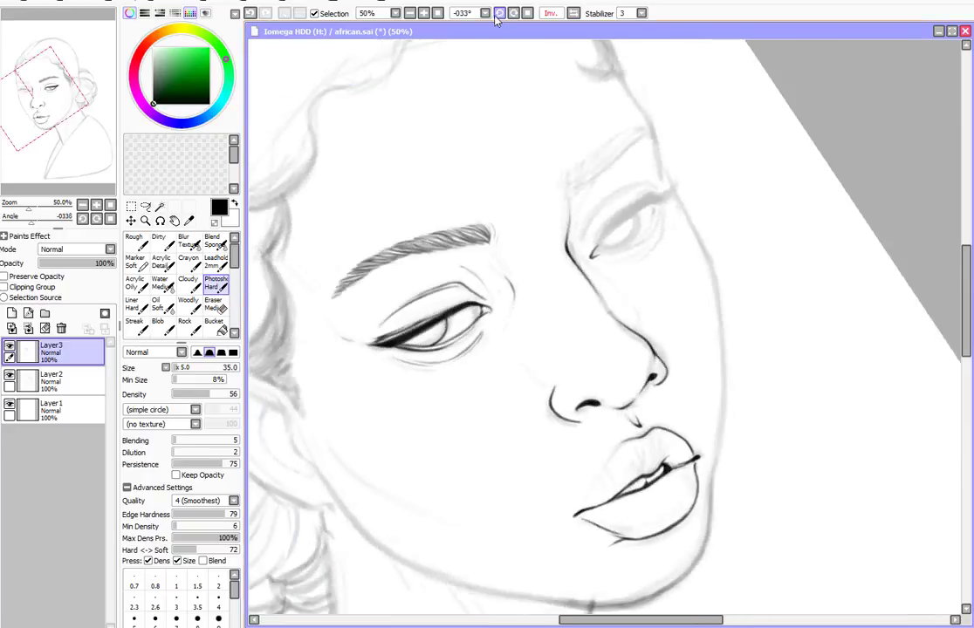
mouse_move(604, 255)
left_mouse_down()
mouse_move(674, 210)
mouse_move(648, 223)
left_mouse_up()
left_click_drag(609, 255, 679, 218)
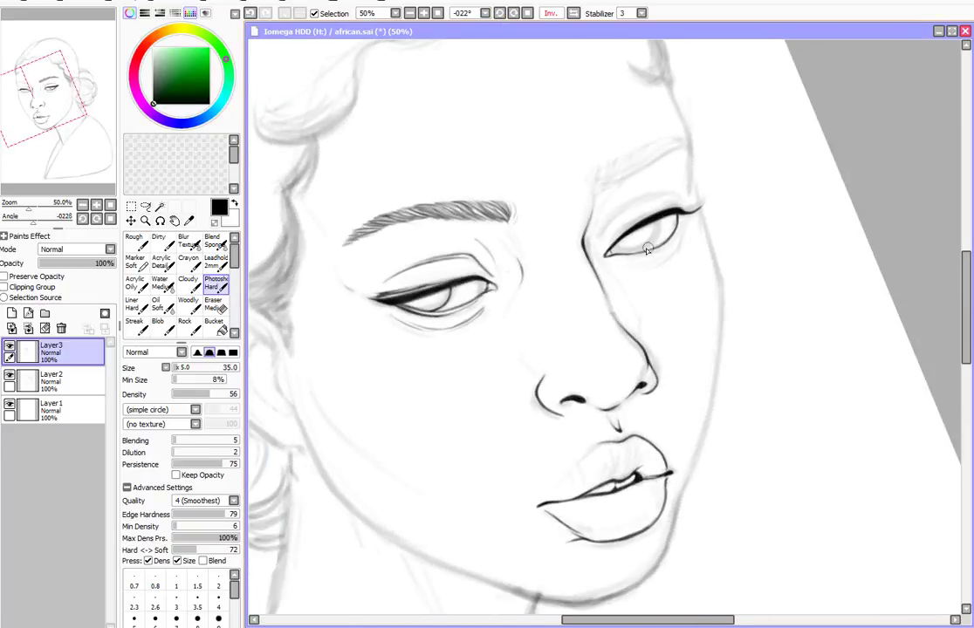
mouse_move(613, 238)
left_mouse_down()
mouse_move(637, 217)
mouse_move(688, 205)
left_mouse_up()
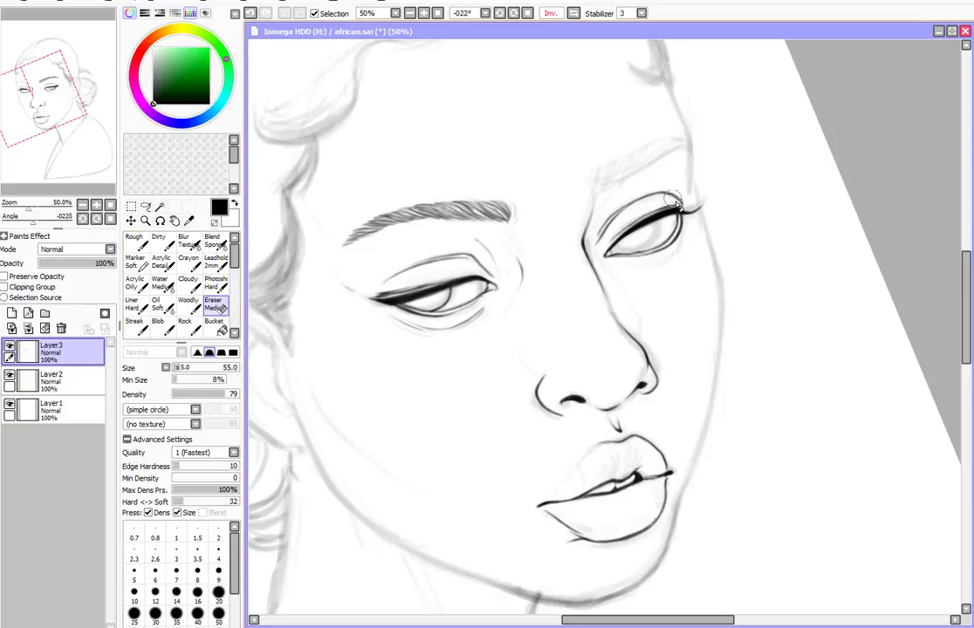
left_click_drag(643, 267, 676, 254)
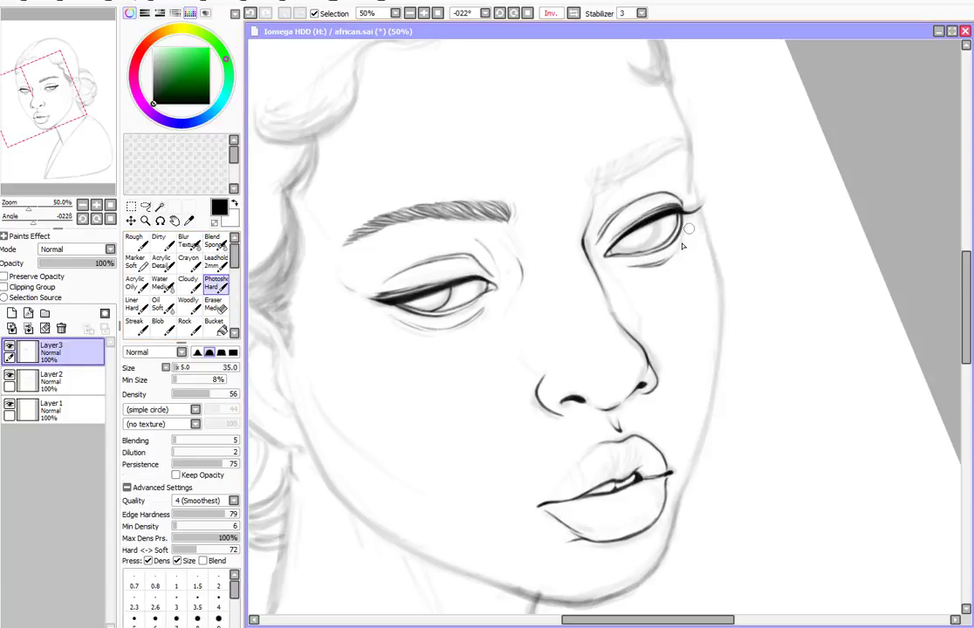
key("e")
key("h")
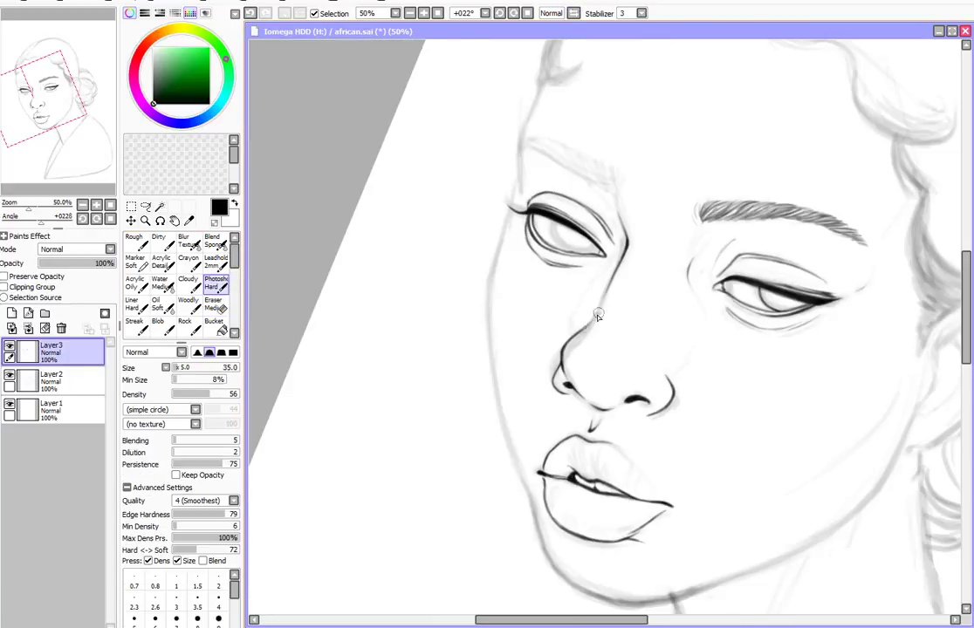
key("b")
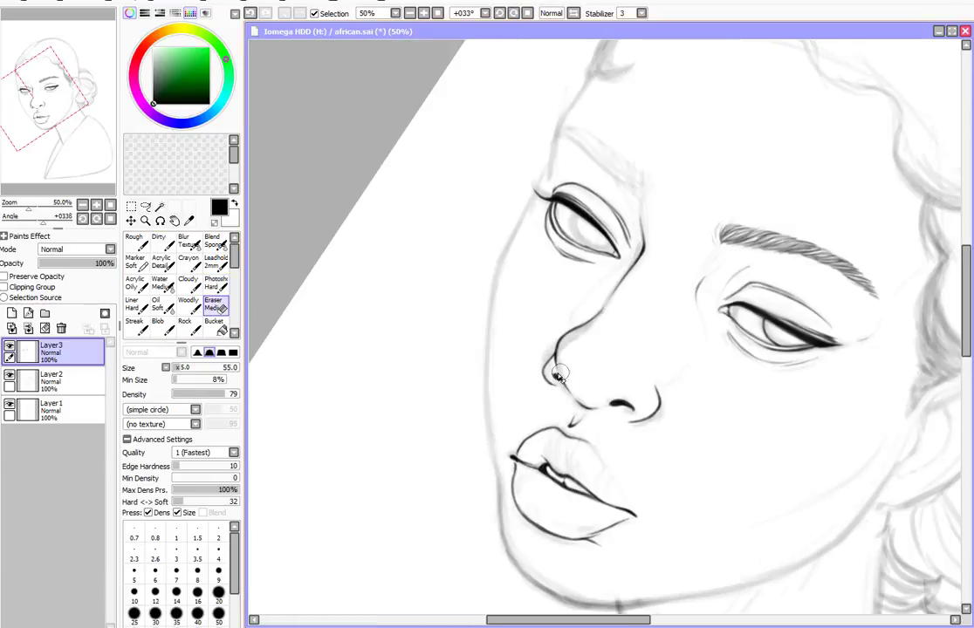
Ink the face contour from the left cheek down to the chin, the jaw and the ear.
key("Delete")
left_click_drag(410, 140, 400, 209)
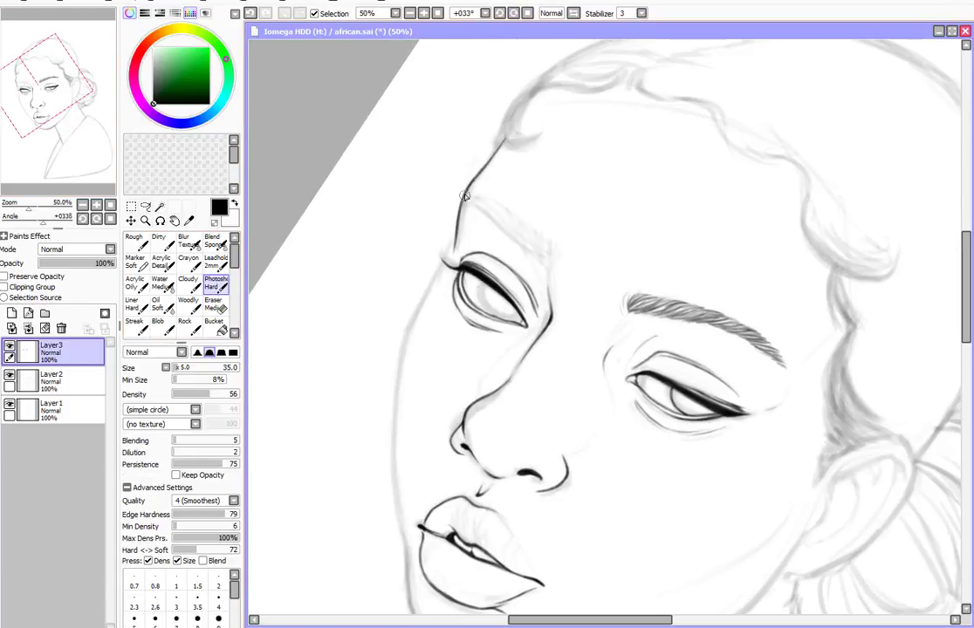
key("Home")
left_click_drag(349, 175, 351, 266)
left_click_drag(345, 223, 384, 354)
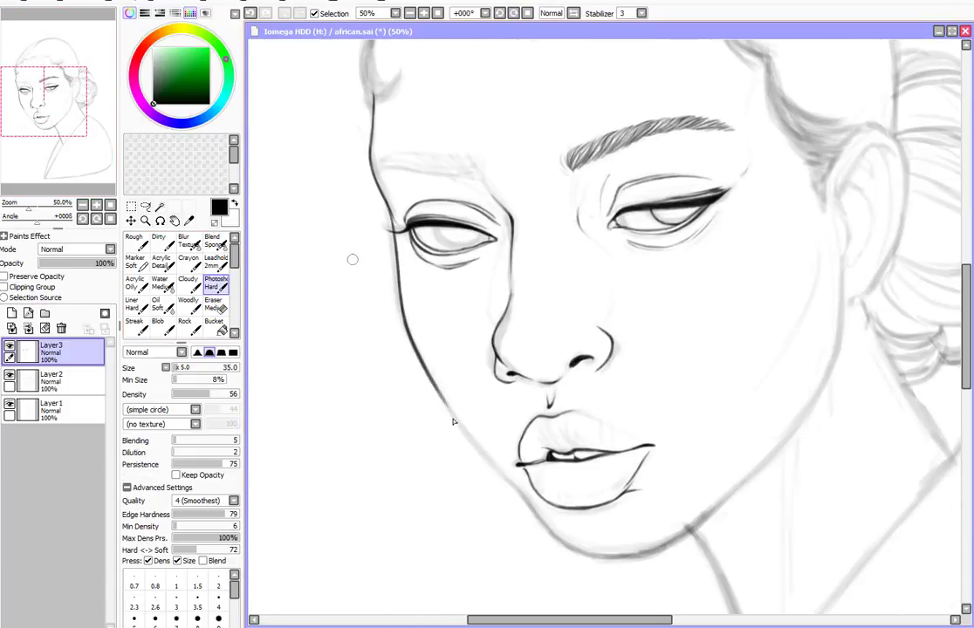
key("Delete")
mouse_move(375, 209)
left_mouse_down()
mouse_move(425, 342)
mouse_move(478, 424)
mouse_move(594, 440)
mouse_move(750, 262)
left_mouse_up()
key("Delete")
mouse_move(758, 179)
left_mouse_down()
mouse_move(758, 249)
mouse_move(724, 323)
left_mouse_up()
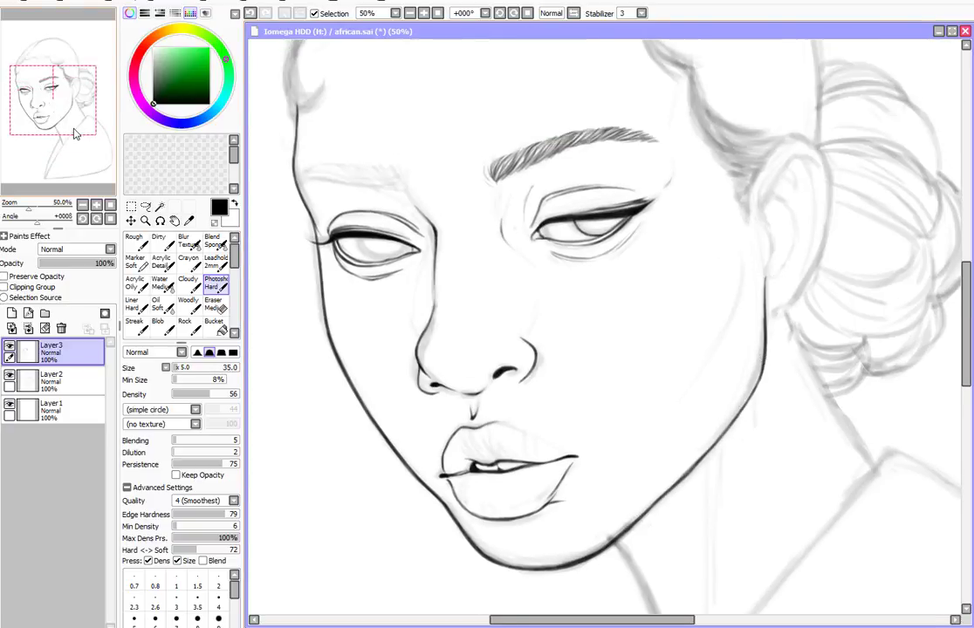
left_click_drag(77, 132, 97, 113)
mouse_move(589, 207)
left_mouse_down()
mouse_move(572, 245)
mouse_move(647, 220)
mouse_move(611, 360)
mouse_move(587, 357)
mouse_move(583, 262)
mouse_move(620, 209)
left_mouse_up()
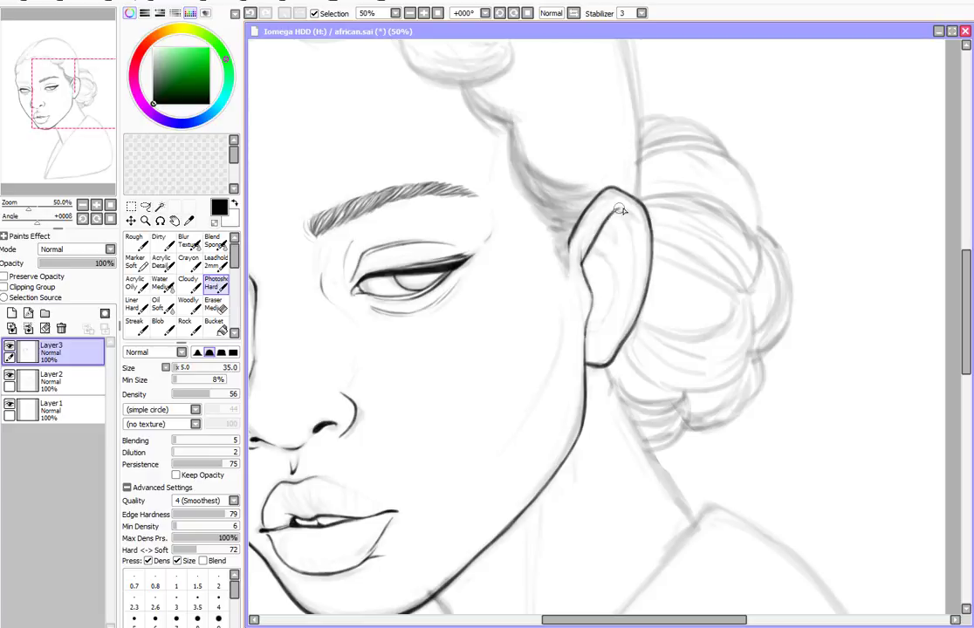
Ink the neck line and hatch fine hairs into the other eyebrow.
mouse_move(45, 79)
left_mouse_down()
mouse_move(29, 94)
mouse_move(74, 126)
left_mouse_up()
left_click_drag(440, 347, 467, 417)
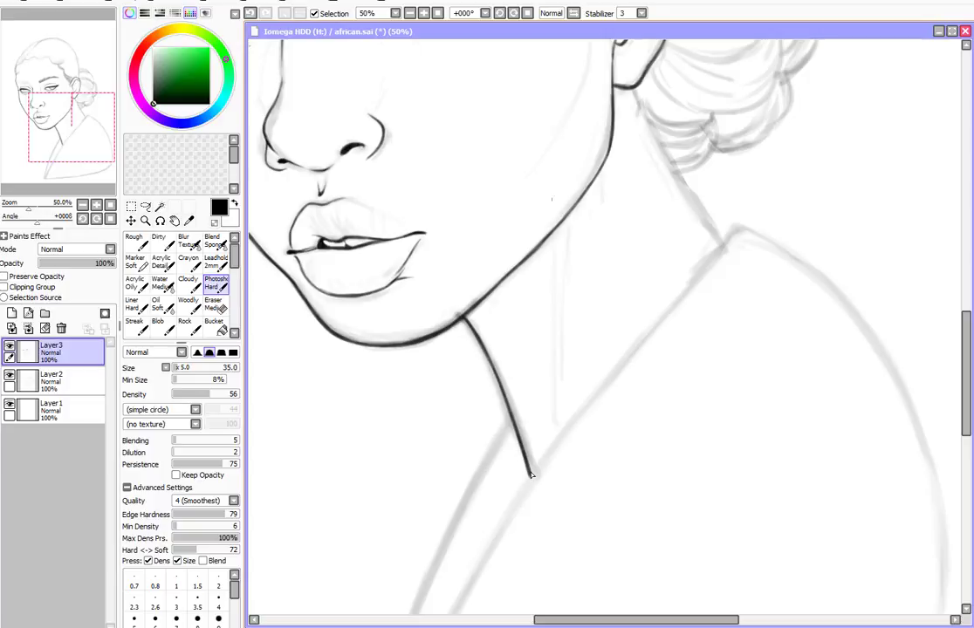
left_click_drag(497, 179, 493, 250)
left_click_drag(489, 308, 485, 390)
left_click_drag(113, 174, 98, 137)
key("Insert")
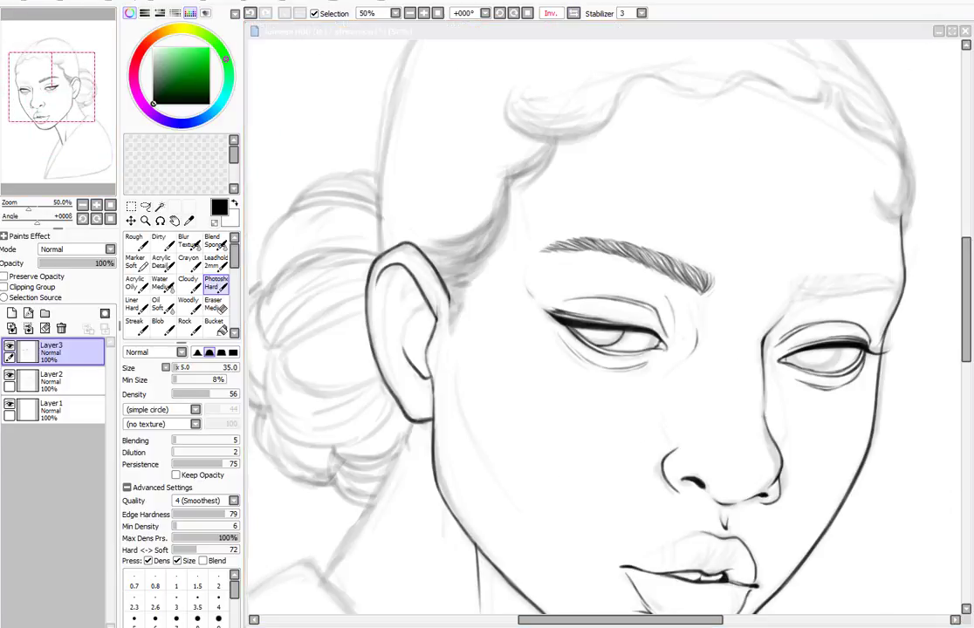
left_click_drag(681, 241, 752, 197)
mouse_move(702, 225)
left_mouse_down()
mouse_move(715, 209)
mouse_move(702, 209)
mouse_move(765, 188)
mouse_move(721, 202)
left_mouse_up()
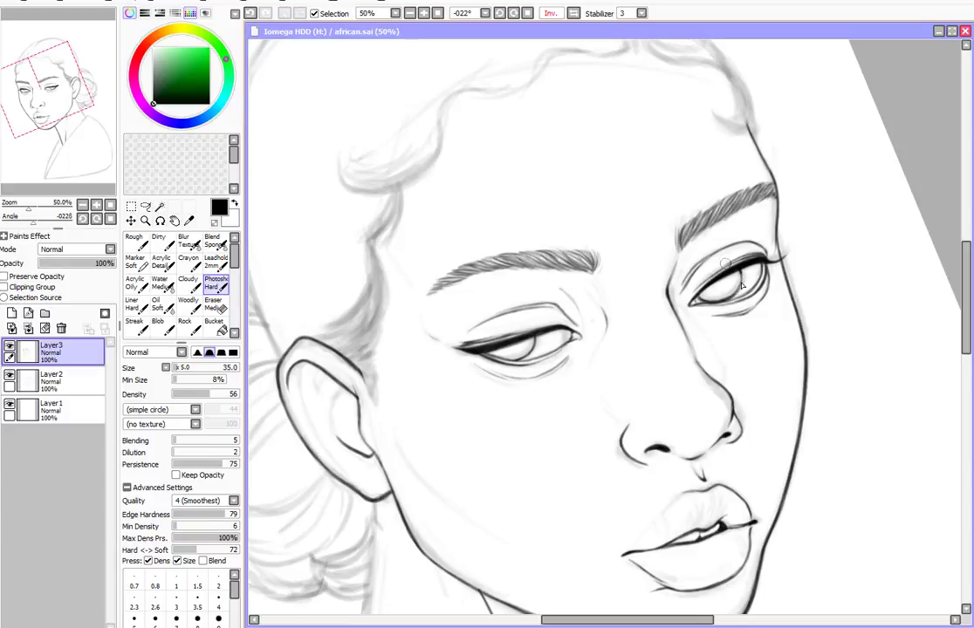
Ink the V-shaped neckline and curved shoulder edge of the top, then view the whole portrait.
scroll(471, 236, "down", 5)
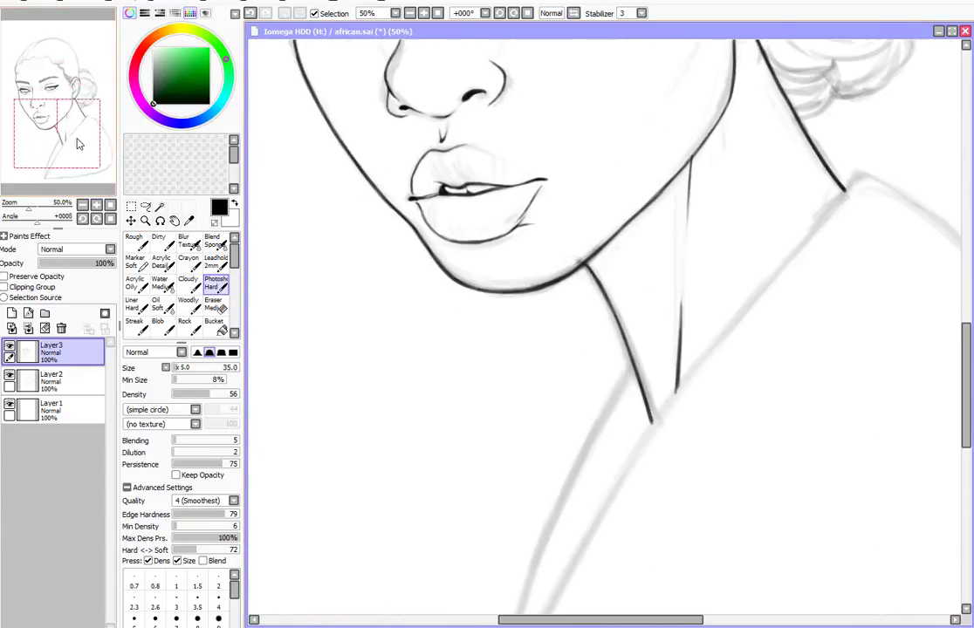
left_click_drag(471, 236, 509, 291)
mouse_move(531, 239)
left_mouse_down()
mouse_move(457, 407)
mouse_move(434, 518)
mouse_move(578, 254)
mouse_move(432, 397)
mouse_move(623, 162)
mouse_move(654, 153)
mouse_move(522, 163)
mouse_move(584, 131)
mouse_move(535, 252)
left_mouse_up()
left_click_drag(488, 140, 836, 95)
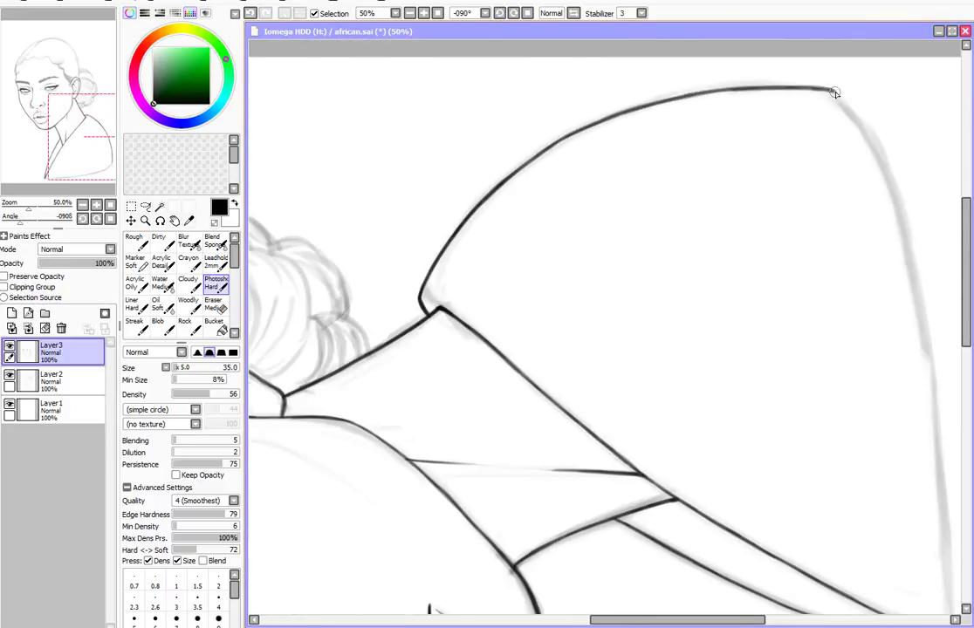
mouse_move(400, 261)
left_mouse_down()
mouse_move(386, 267)
mouse_move(520, 186)
mouse_move(796, 105)
left_mouse_up()
key("ctrl+minus")
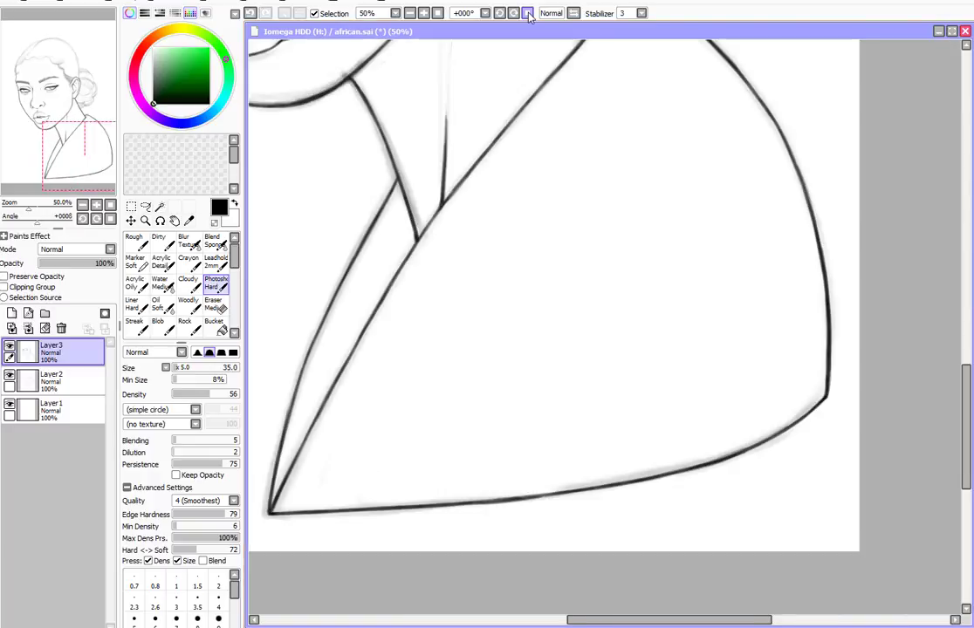
key("Home")
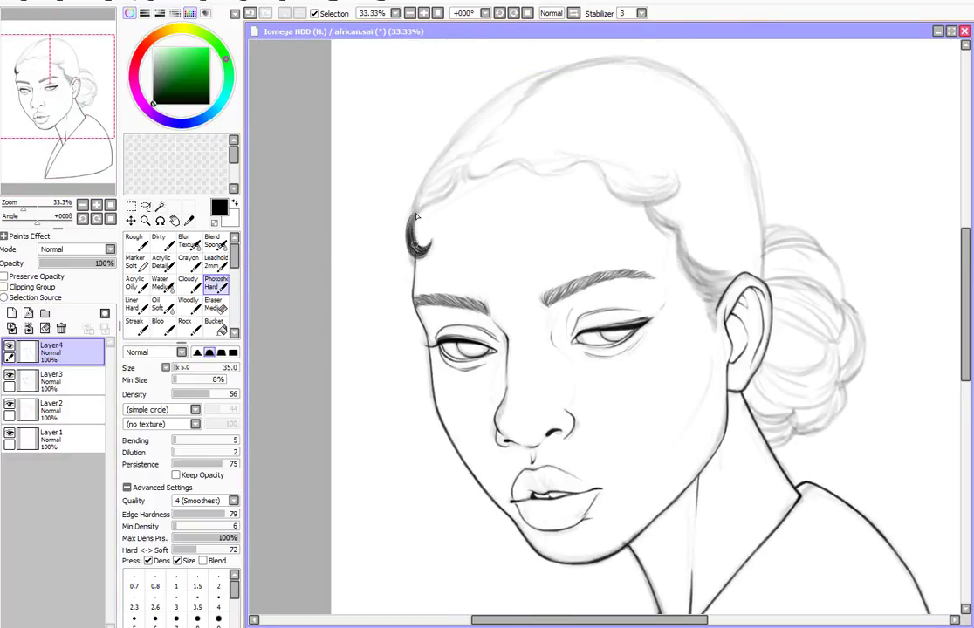
Darken and extend the forehead hair strand up the hairline.
left_click_drag(416, 217, 427, 243)
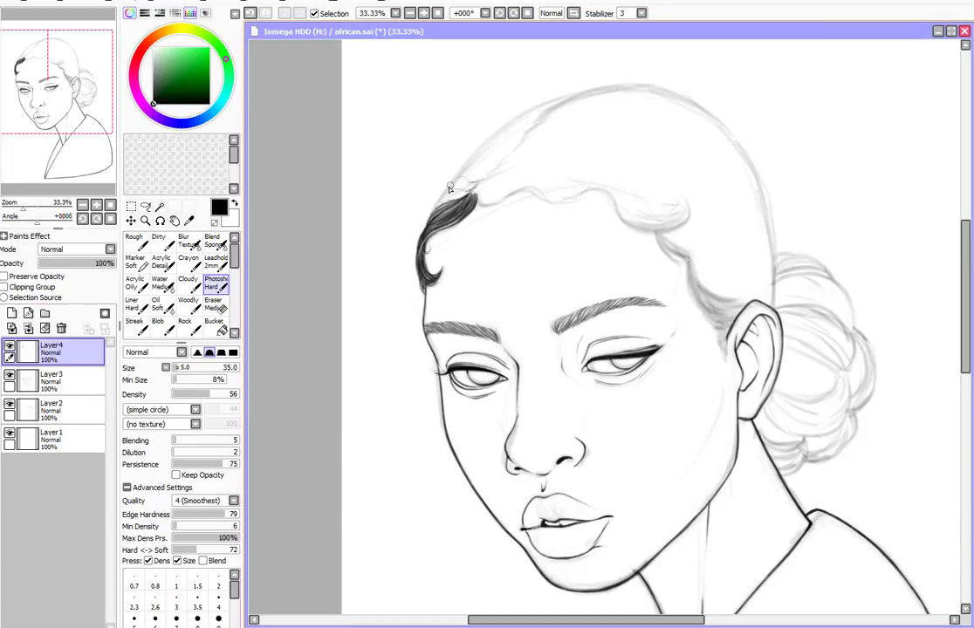
key("Delete")
key("Delete")
key("Delete")
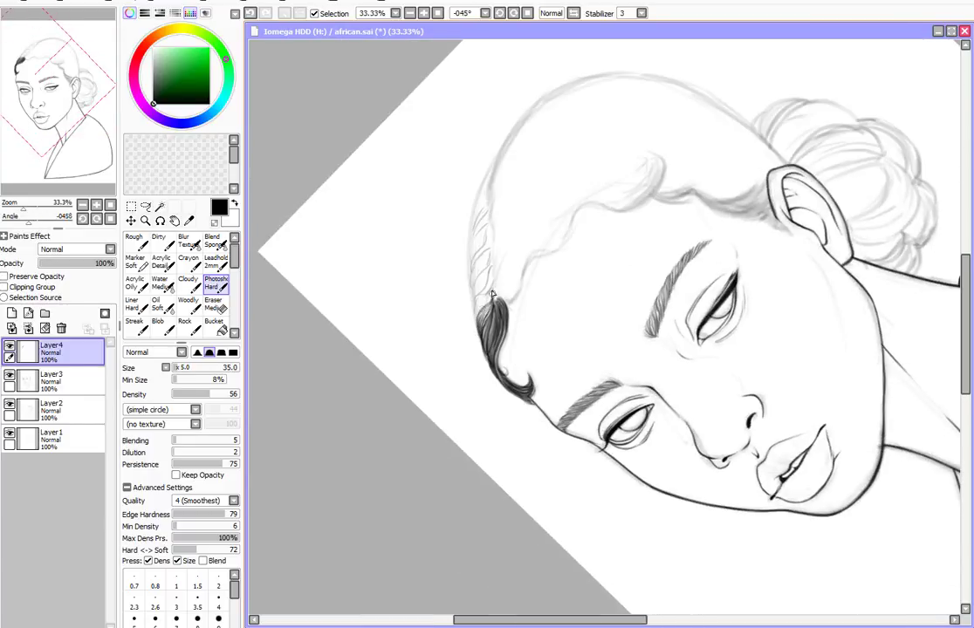
left_click_drag(492, 294, 494, 307)
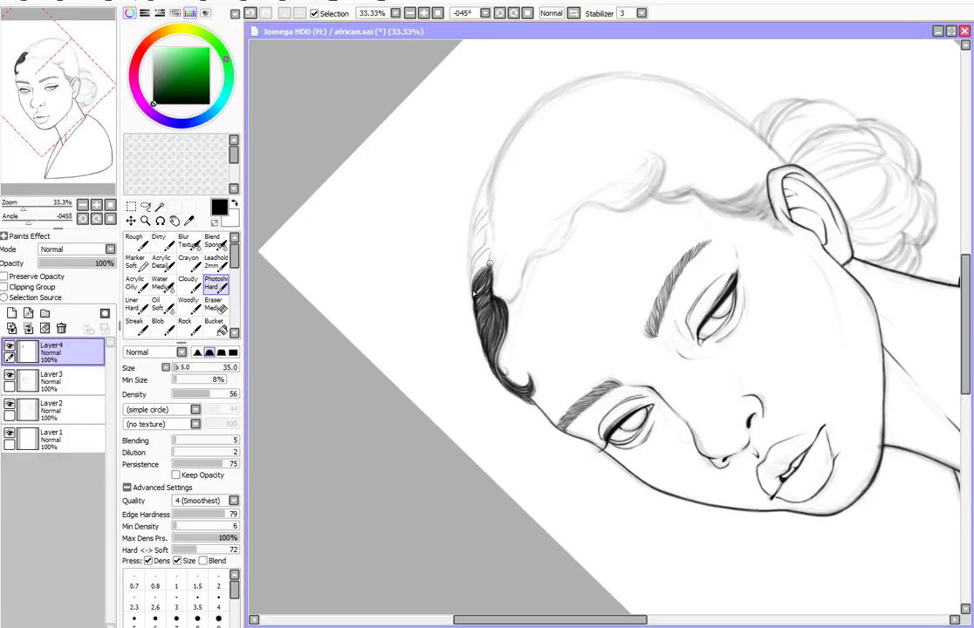
mouse_move(470, 277)
left_mouse_down()
mouse_move(487, 224)
mouse_move(474, 252)
left_mouse_up()
key("Home")
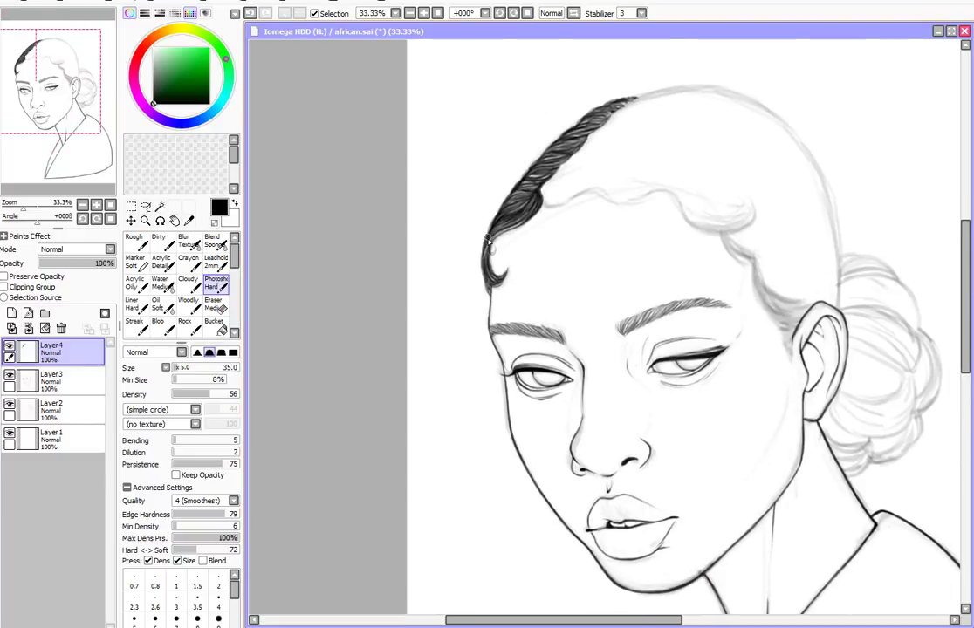
Fill the left hair edge and temple curl with dark strands.
left_click_drag(555, 166, 502, 173)
left_click_drag(664, 174, 523, 393)
left_click_drag(449, 364, 434, 311)
mouse_move(511, 408)
left_mouse_down()
mouse_move(523, 345)
mouse_move(512, 420)
mouse_move(496, 393)
left_mouse_up()
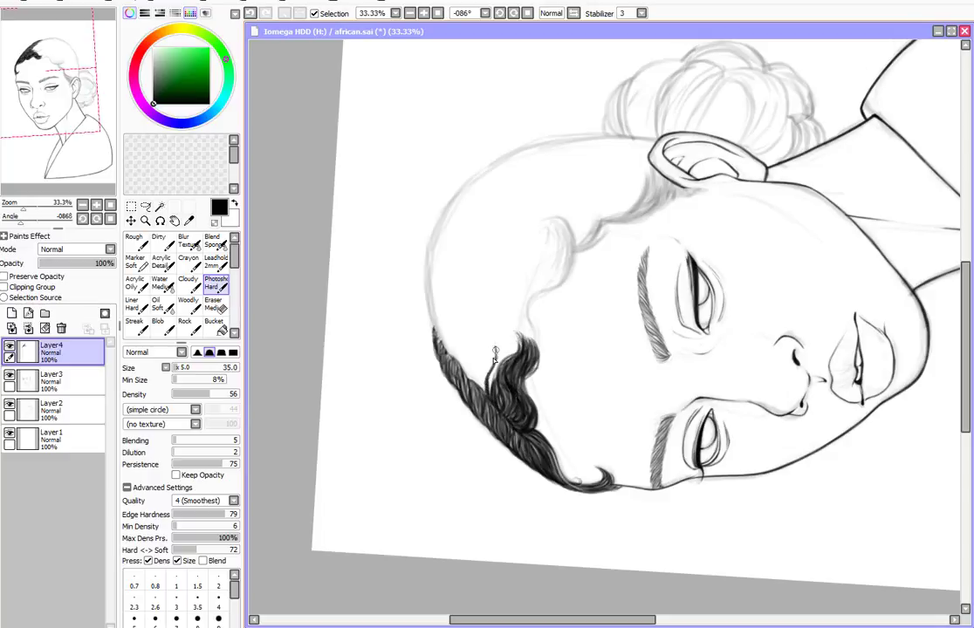
left_click_drag(434, 321, 431, 279)
left_click_drag(463, 375, 441, 288)
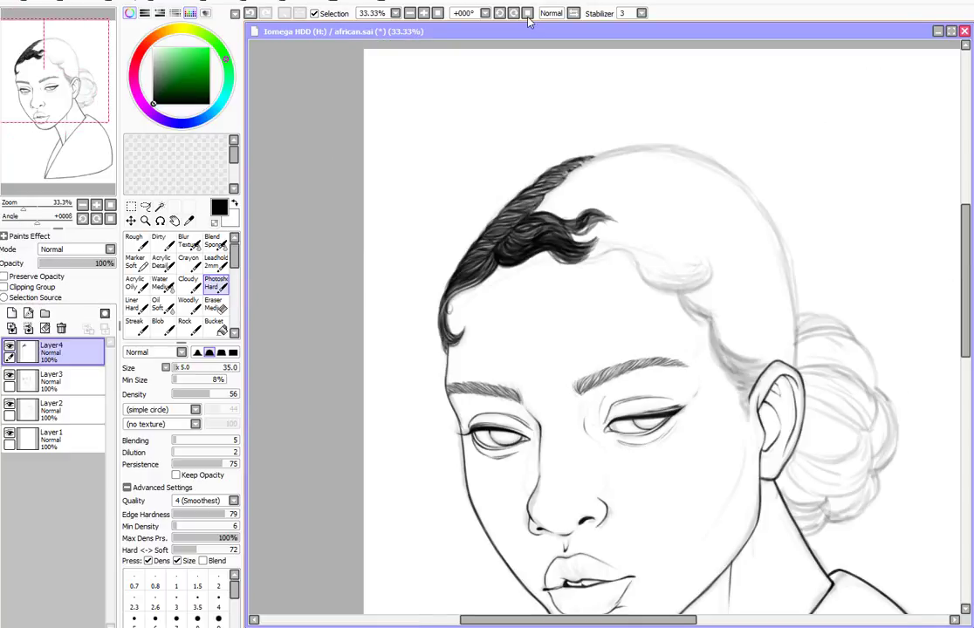
key("Home")
Add fine light strands and small strokes across the head top and hairline.
left_click_drag(476, 182, 522, 153)
left_click_drag(597, 187, 664, 156)
mouse_move(611, 205)
left_mouse_down()
mouse_move(690, 157)
mouse_move(638, 257)
left_mouse_up()
left_click_drag(528, 251, 642, 135)
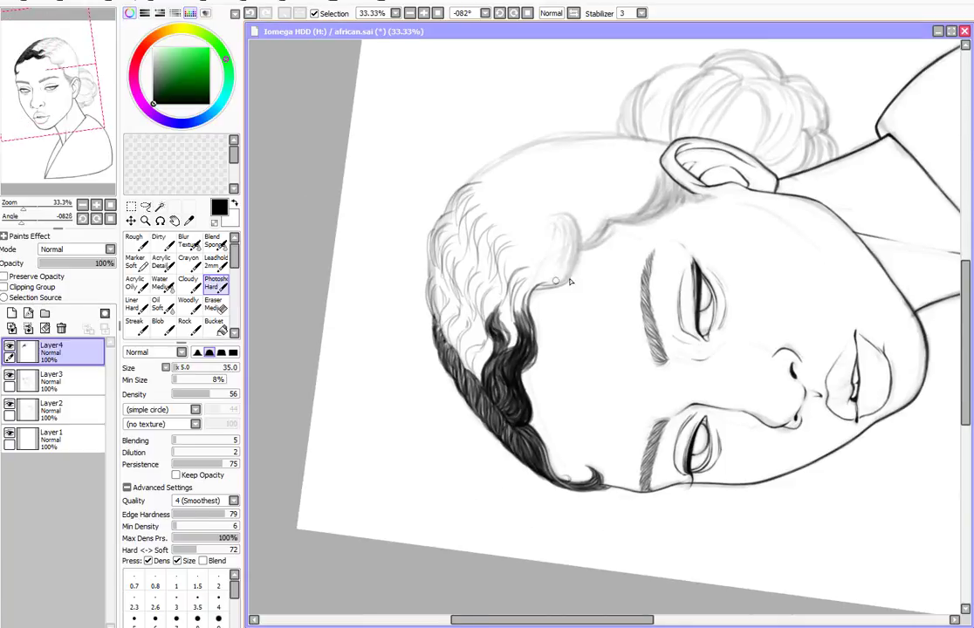
mouse_move(504, 248)
left_mouse_down()
mouse_move(458, 201)
mouse_move(441, 144)
mouse_move(436, 202)
left_mouse_up()
left_click_drag(450, 262, 367, 185)
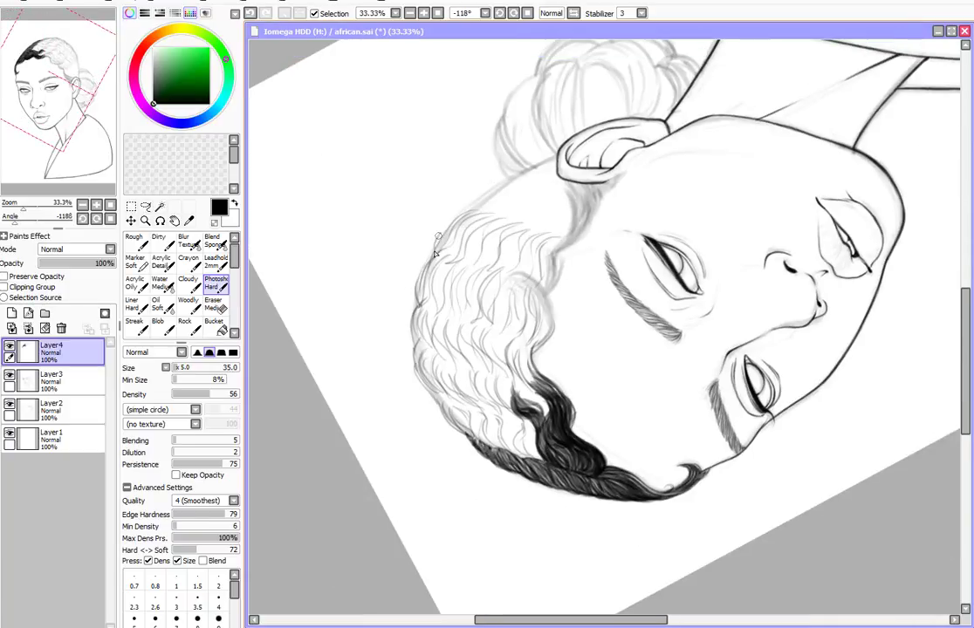
mouse_move(524, 183)
left_mouse_down()
mouse_move(564, 218)
mouse_move(474, 222)
left_mouse_up()
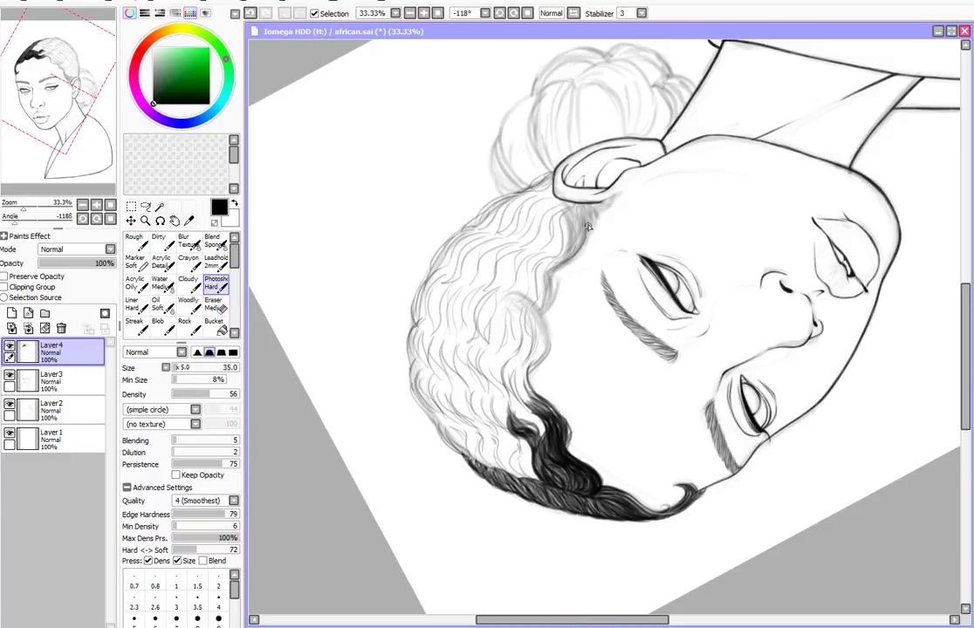
Extend the dark hair shading up the hairline to the top of the hair.
key("End")
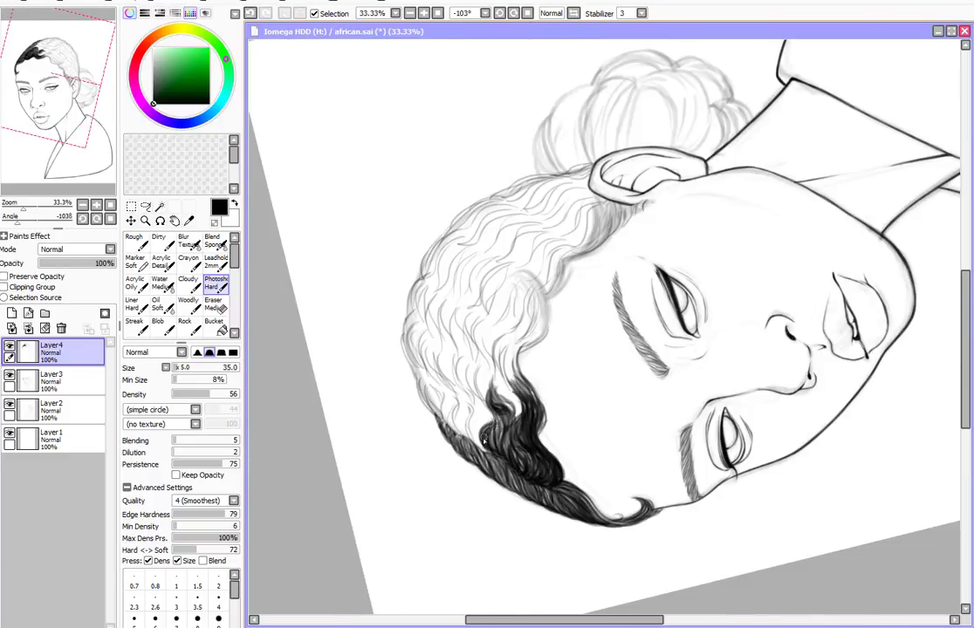
left_click_drag(482, 441, 511, 356)
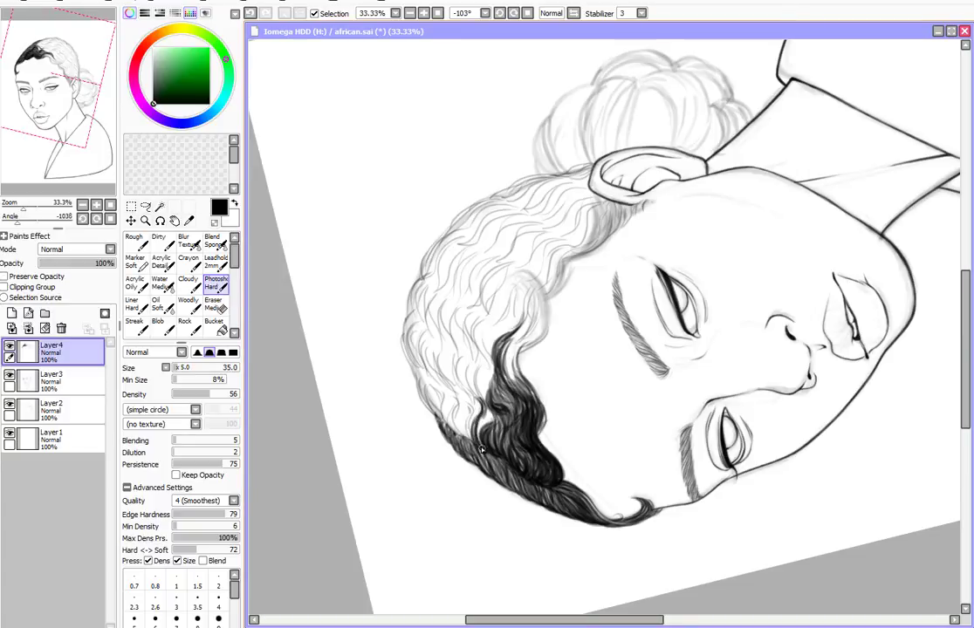
mouse_move(479, 372)
left_mouse_down()
mouse_move(480, 327)
mouse_move(482, 429)
mouse_move(488, 353)
mouse_move(515, 283)
mouse_move(511, 262)
mouse_move(447, 392)
mouse_move(423, 375)
mouse_move(445, 428)
mouse_move(414, 343)
left_mouse_up()
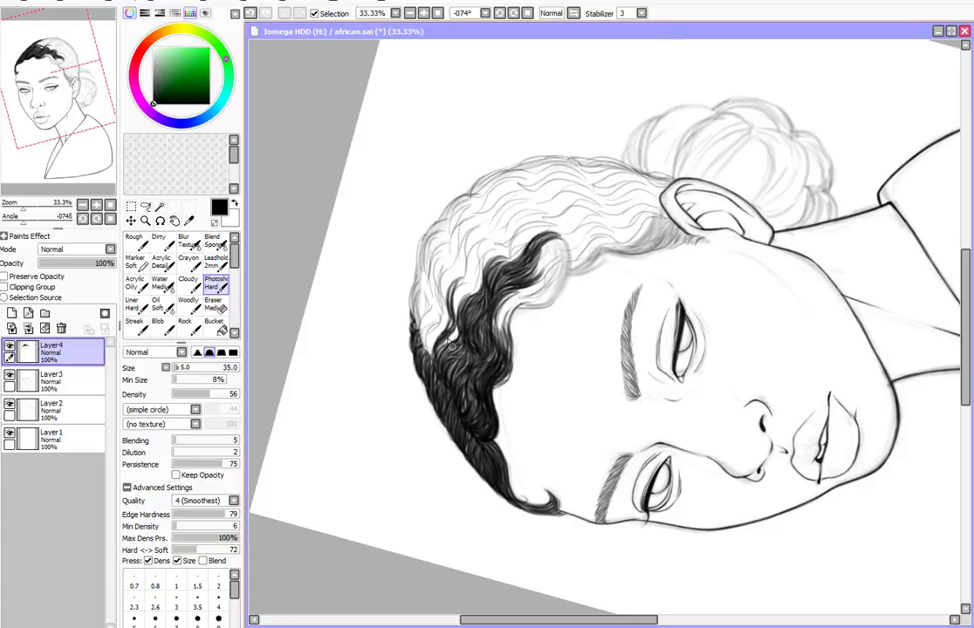
mouse_move(458, 306)
left_mouse_down()
mouse_move(482, 239)
mouse_move(524, 288)
mouse_move(550, 245)
mouse_move(560, 275)
mouse_move(514, 308)
left_mouse_up()
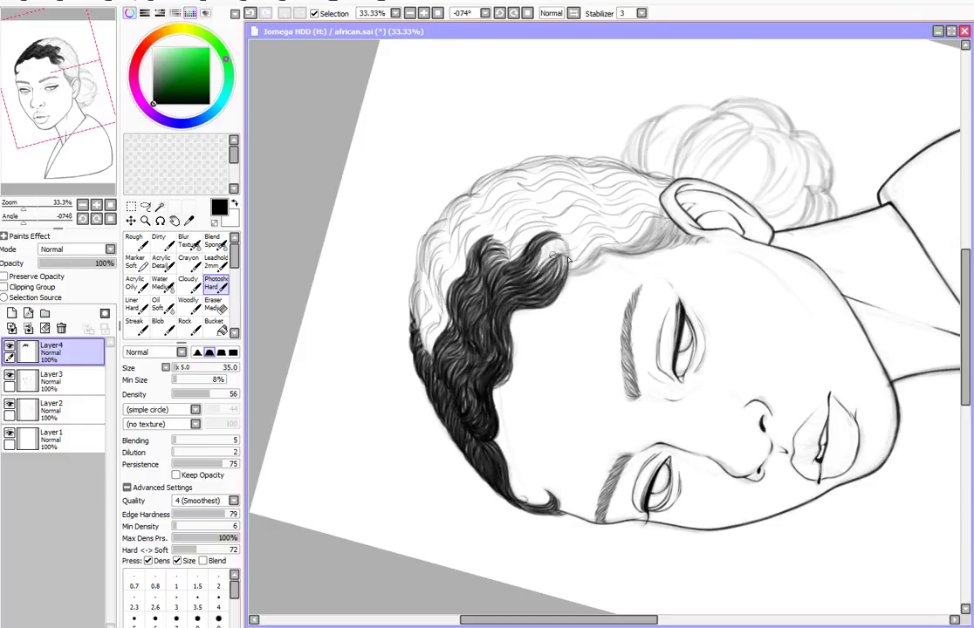
left_click_drag(500, 209, 467, 242)
Paint dark strands over the remaining light crown area, mirroring the view to check the hair shape.
key("h")
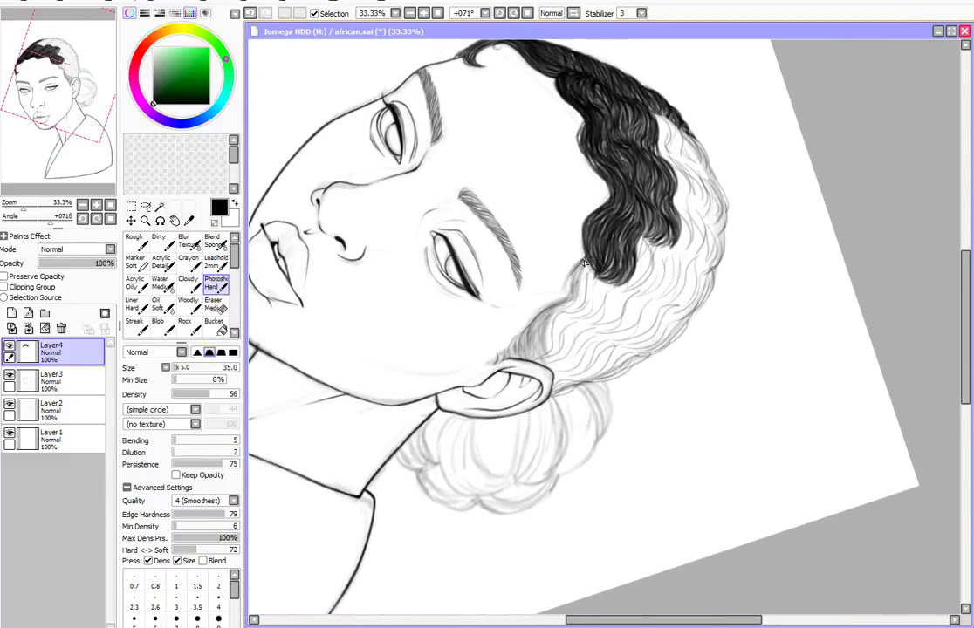
left_click_drag(585, 264, 560, 310)
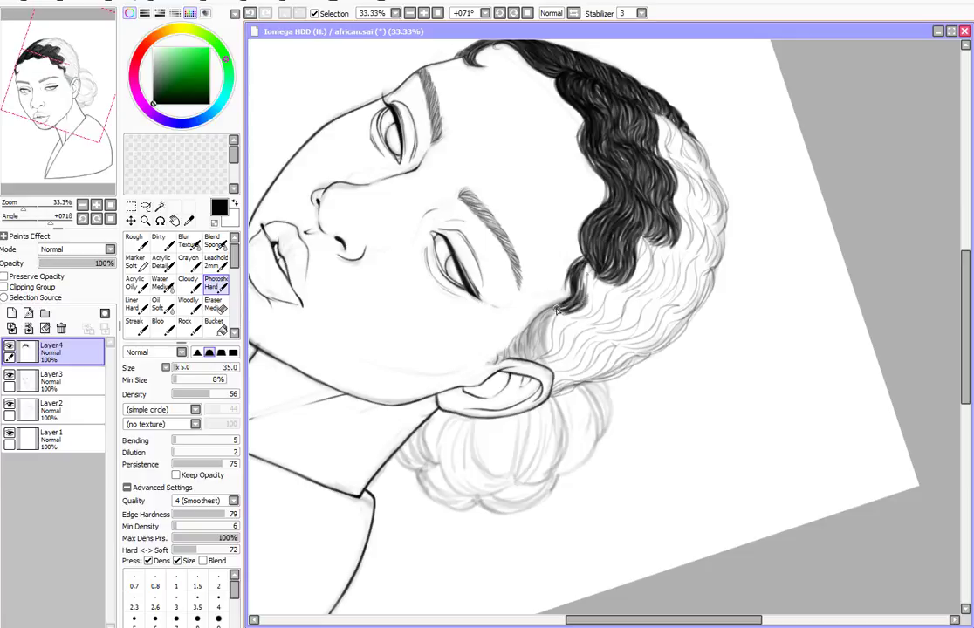
left_click(528, 13)
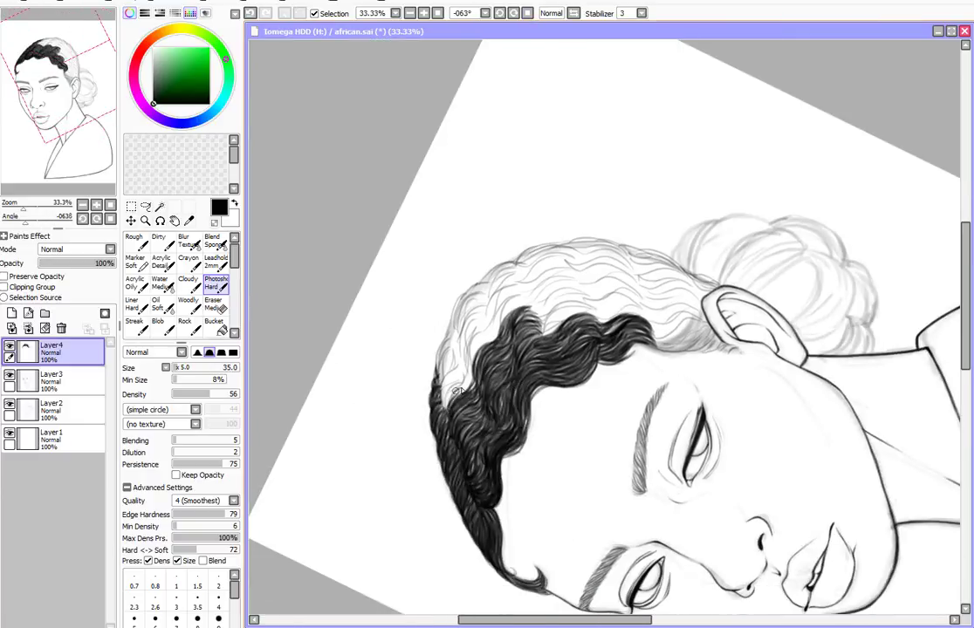
mouse_move(482, 322)
left_mouse_down()
mouse_move(459, 352)
mouse_move(474, 370)
left_mouse_up()
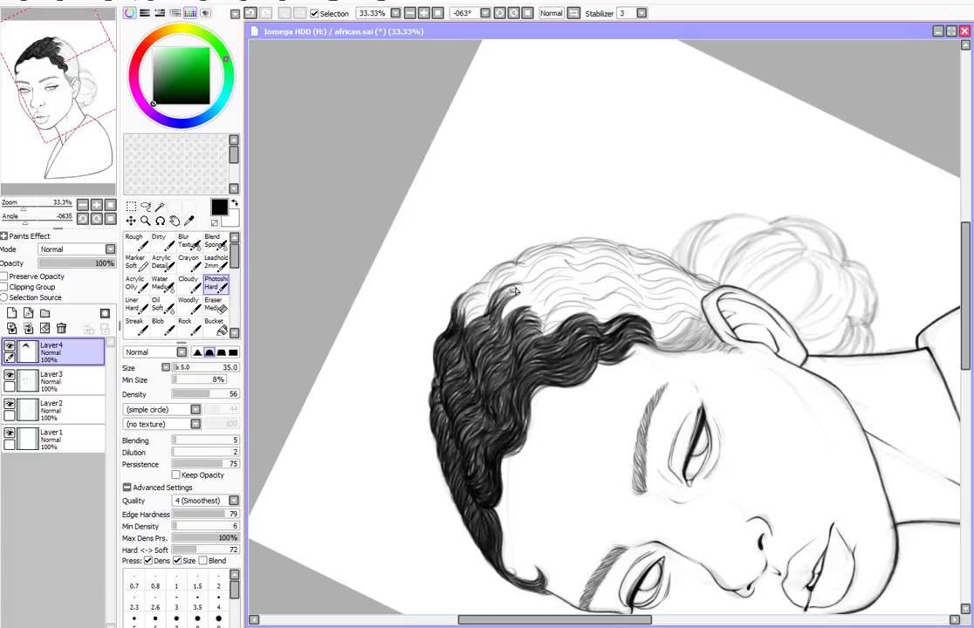
mouse_move(473, 370)
left_mouse_down()
mouse_move(494, 314)
mouse_move(463, 262)
mouse_move(423, 297)
left_mouse_up()
key("Home")
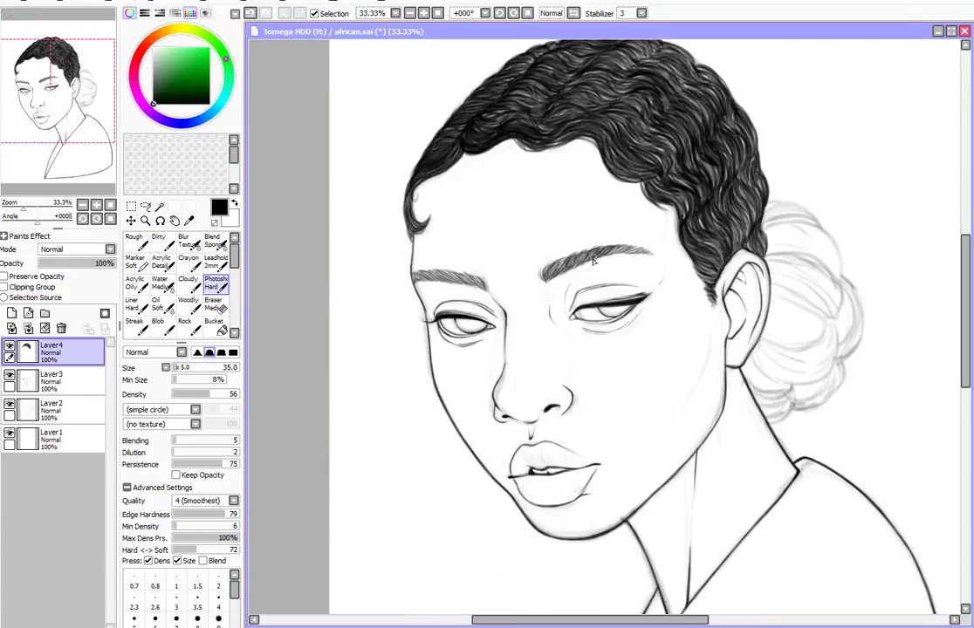
key("h")
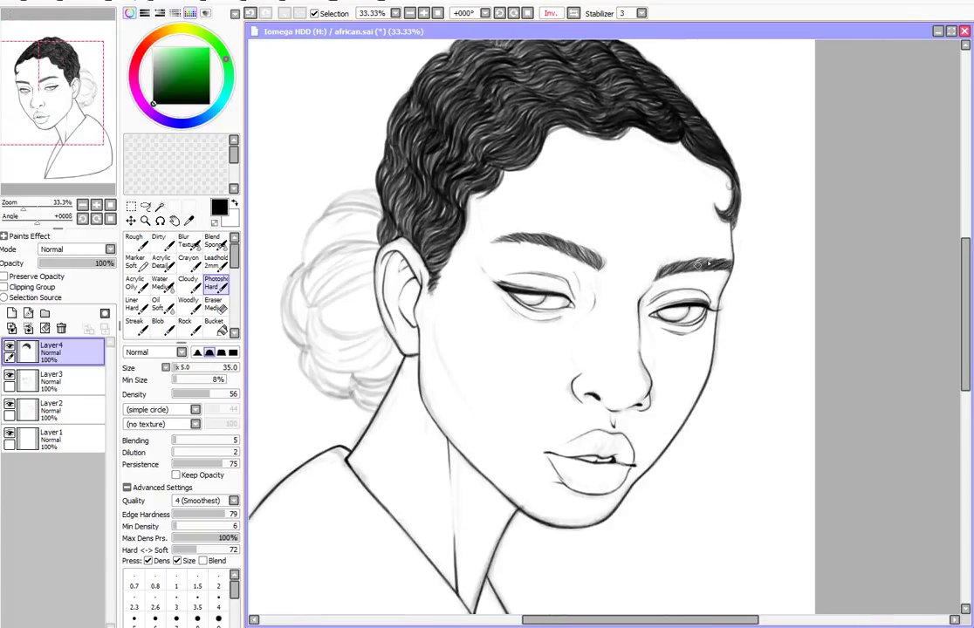
key("h")
left_click_drag(522, 166, 487, 231)
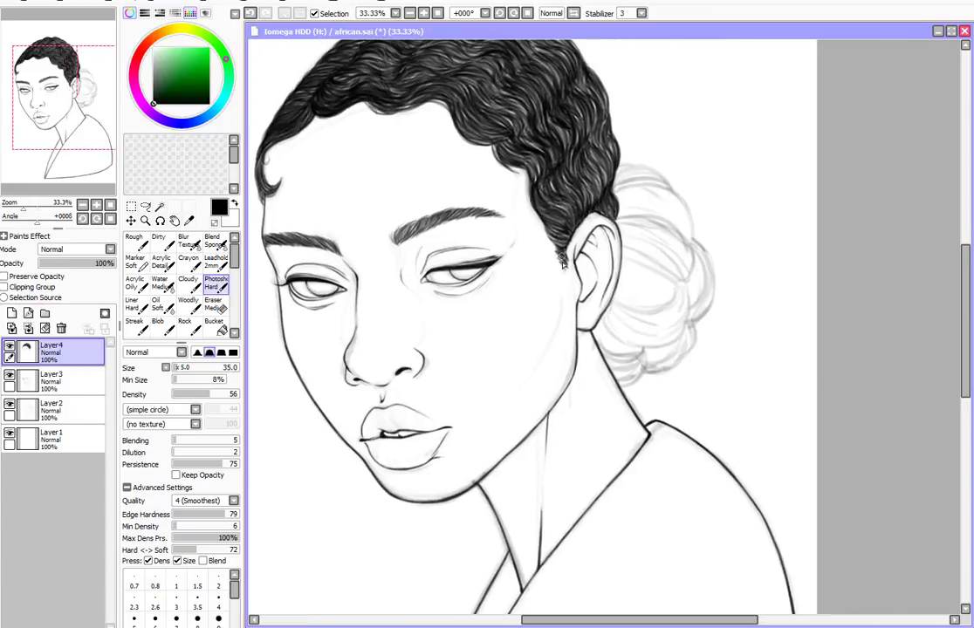
left_click_drag(270, 190, 354, 269)
Move Layer4 below Layer3 and switch to the softer Acrylic Oily brush for flat grey fills.
left_click_drag(53, 352, 53, 389)
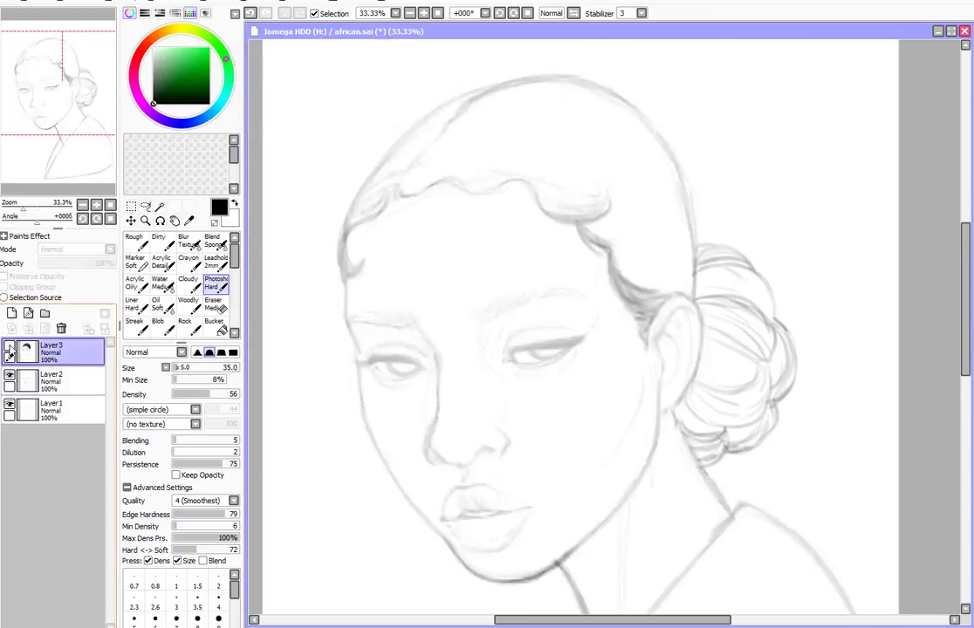
left_click_drag(61, 88, 83, 131)
left_click(134, 283)
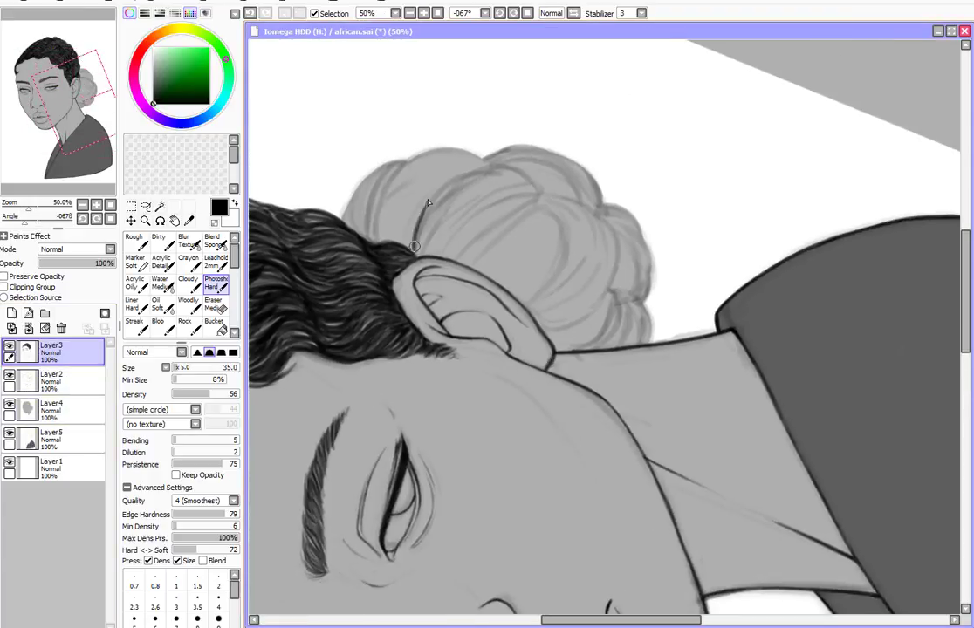
Rotate the view and ink the first dark strands beside the bun.
left_click_drag(373, 174, 460, 246)
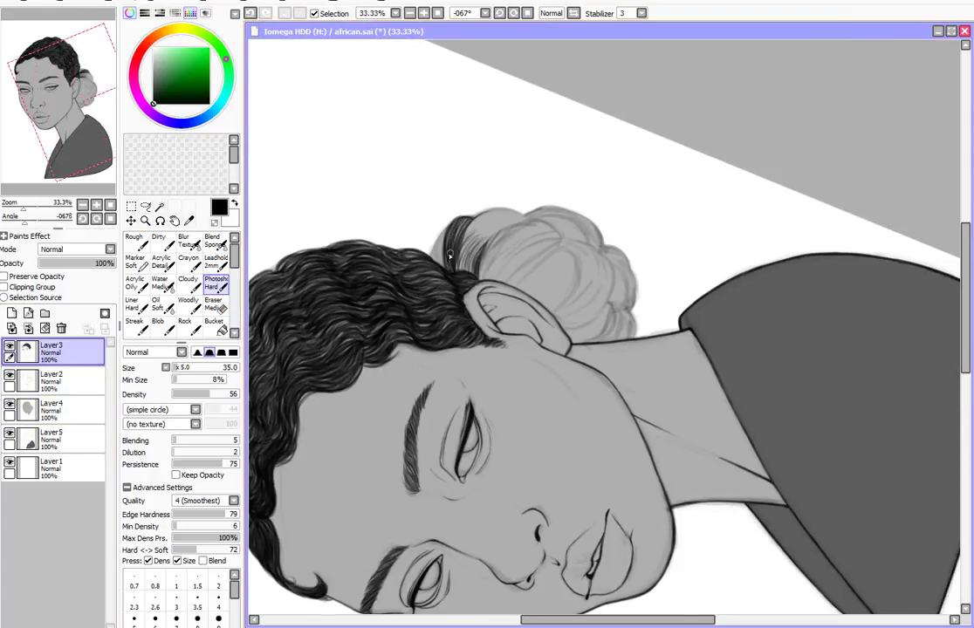
left_click_drag(439, 262, 484, 230)
mouse_move(467, 275)
left_mouse_down()
mouse_move(410, 214)
mouse_move(425, 349)
left_mouse_up()
mouse_move(471, 307)
left_mouse_down()
mouse_move(437, 353)
mouse_move(501, 297)
left_mouse_up()
On new Layer6, paint dark curls over the bun's edge and below the ear.
left_click(11, 313)
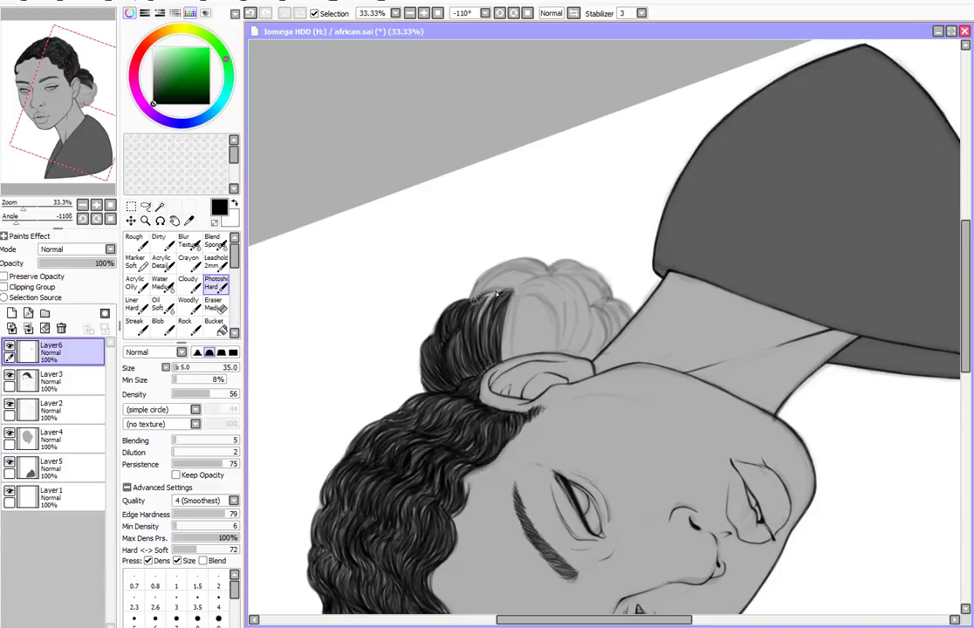
mouse_move(489, 349)
left_mouse_down()
mouse_move(506, 301)
mouse_move(511, 360)
left_mouse_up()
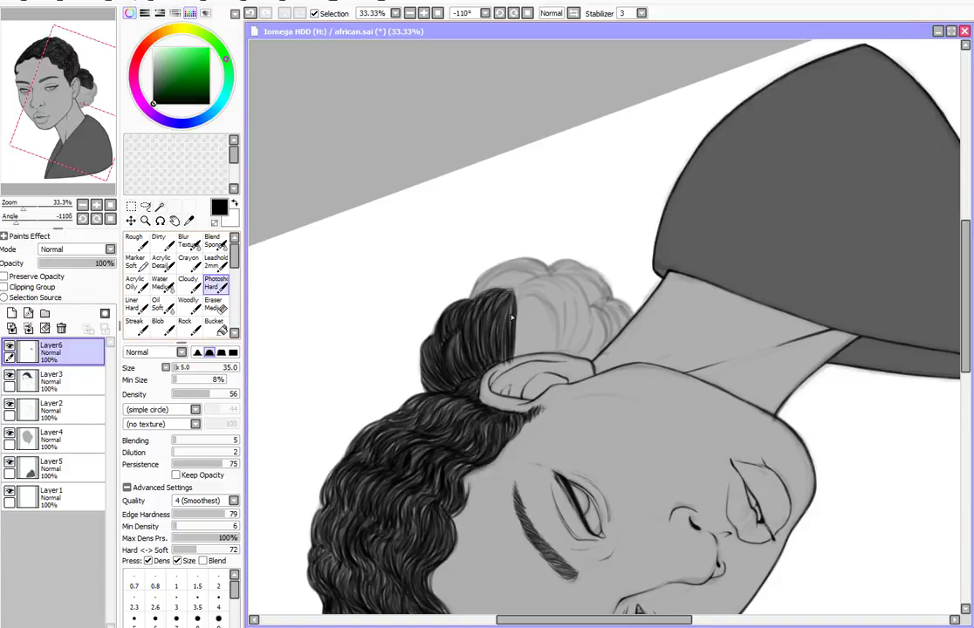
mouse_move(512, 318)
left_mouse_down()
mouse_move(473, 331)
mouse_move(498, 306)
left_mouse_up()
left_click_drag(476, 349, 501, 314)
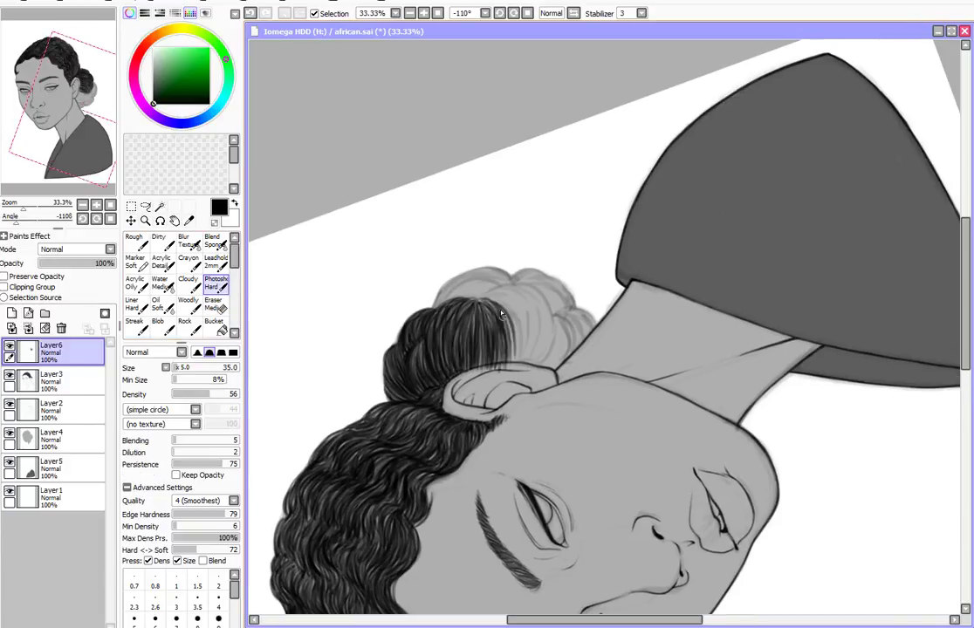
mouse_move(441, 323)
left_mouse_down()
mouse_move(453, 272)
mouse_move(466, 376)
left_mouse_up()
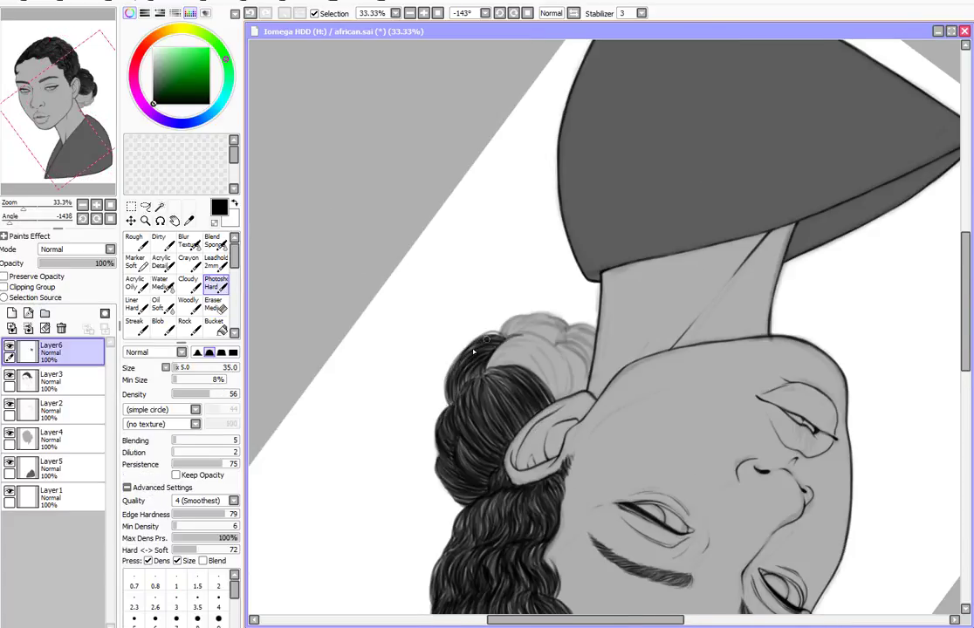
mouse_move(428, 314)
left_mouse_down()
mouse_move(513, 398)
mouse_move(602, 437)
mouse_move(580, 389)
left_mouse_up()
mouse_move(565, 437)
left_mouse_down()
mouse_move(576, 384)
mouse_move(550, 385)
left_mouse_up()
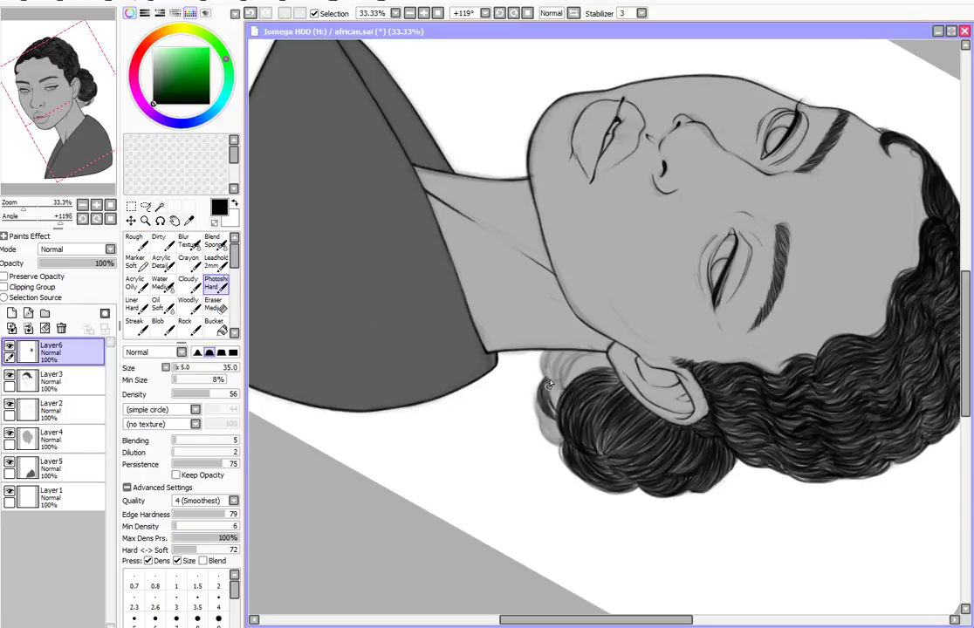
Reset the canvas rotation to upright, merge the strands into Layer3, and select the Eraser.
left_click_drag(558, 436, 579, 366)
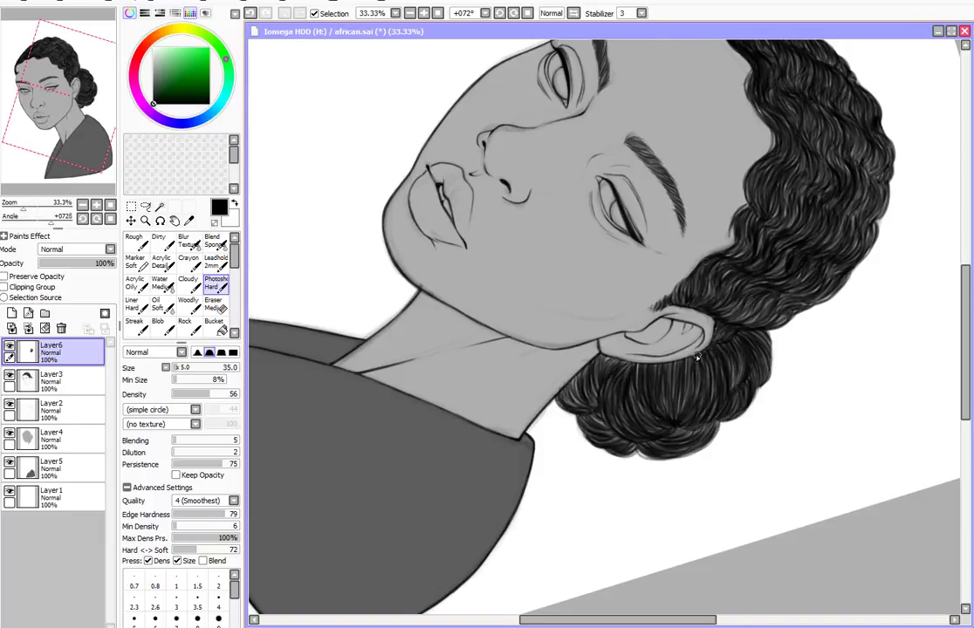
left_click(525, 14)
key("ctrl+z")
key("e")
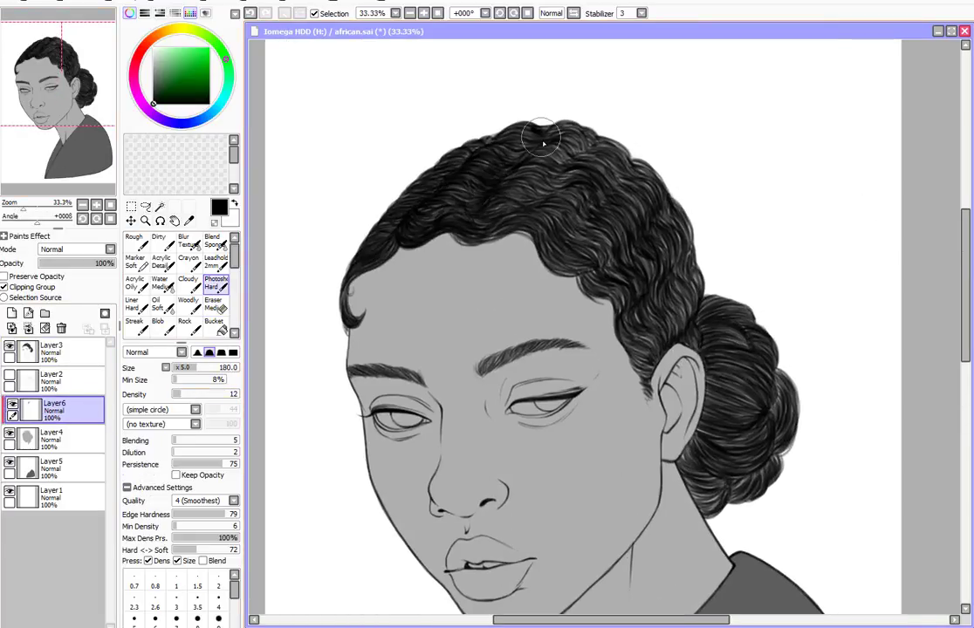
Paint fine dark hair strands beside the ear with a smaller, denser brush.
left_click(185, 367)
left_click(191, 394)
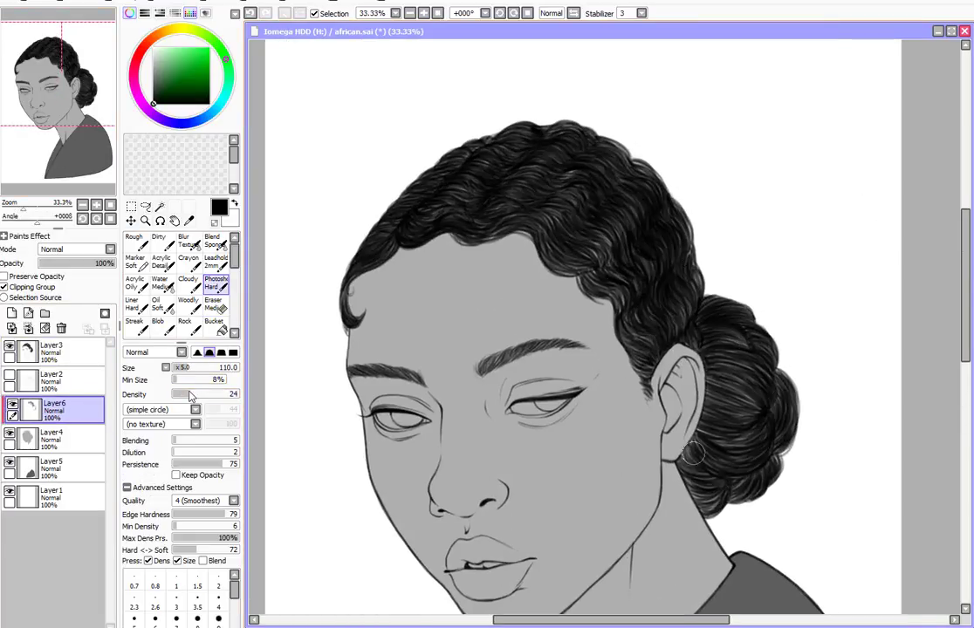
mouse_move(742, 436)
left_mouse_down()
mouse_move(776, 331)
mouse_move(772, 401)
left_mouse_up()
key("e")
key("b")
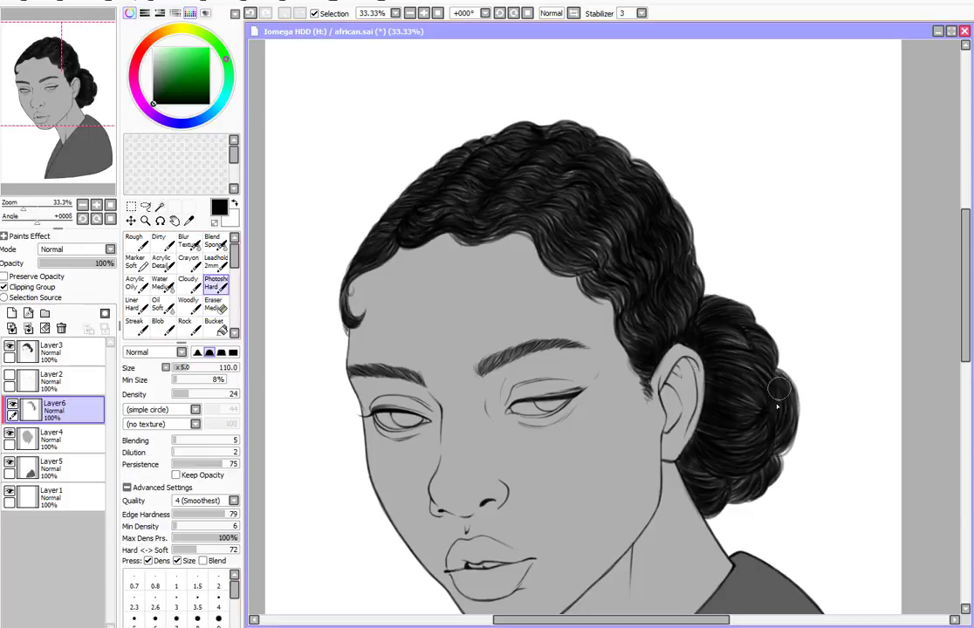
Fade the hair layer to 74% opacity and paint soft grey cheek and mouth shading on a new layer.
key("minus")
left_click(98, 263)
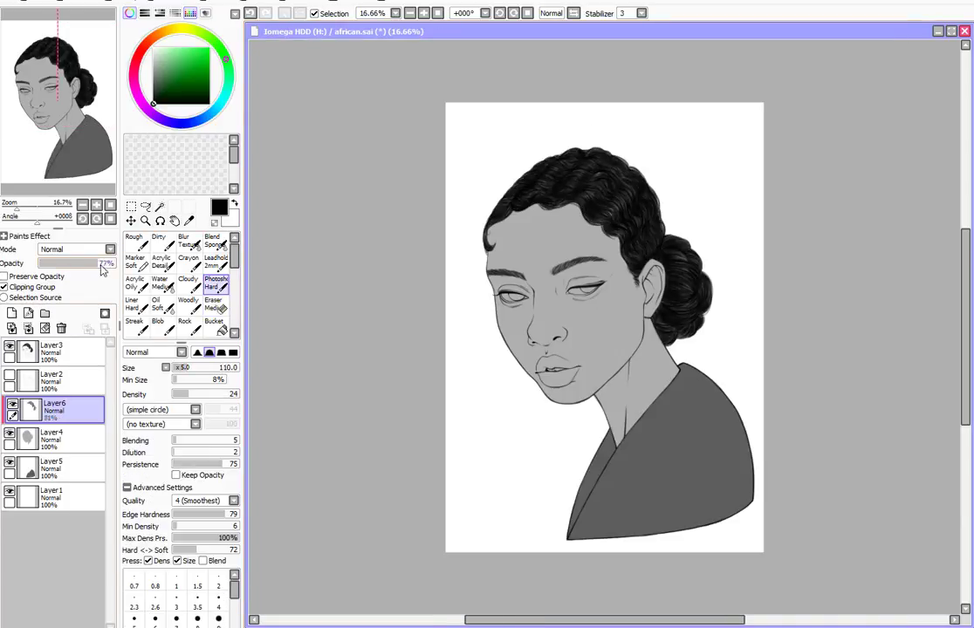
left_click_drag(98, 262, 95, 263)
left_click_drag(52, 380, 52, 475)
left_click(12, 313)
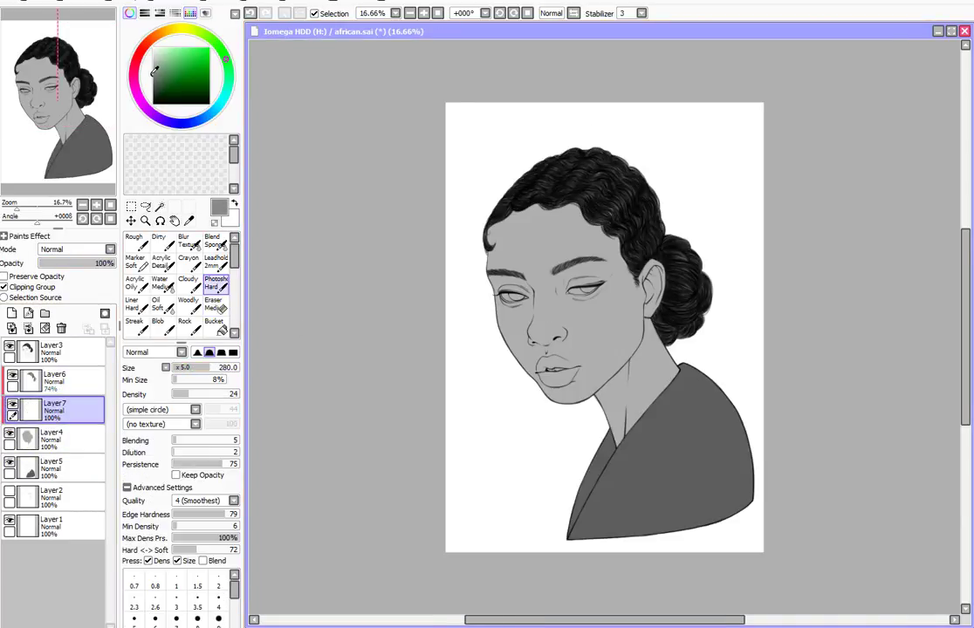
key("plus")
left_click_drag(410, 279, 489, 270)
left_click_drag(472, 262, 523, 280)
left_click_drag(541, 227, 567, 296)
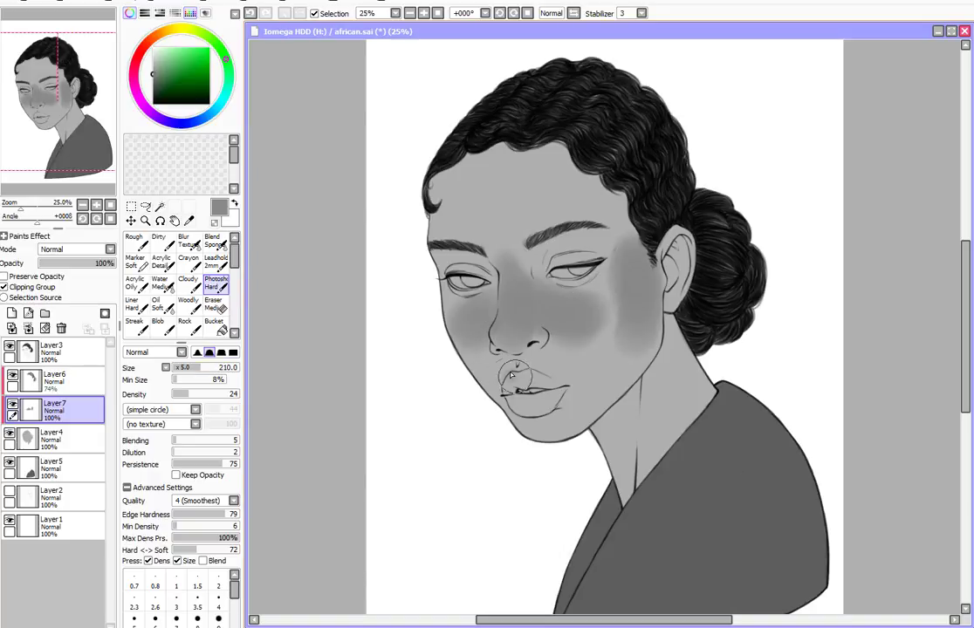
On another new layer, add fine black strands along the hairline and near the ear.
key("plus")
left_click(12, 312)
key("plus")
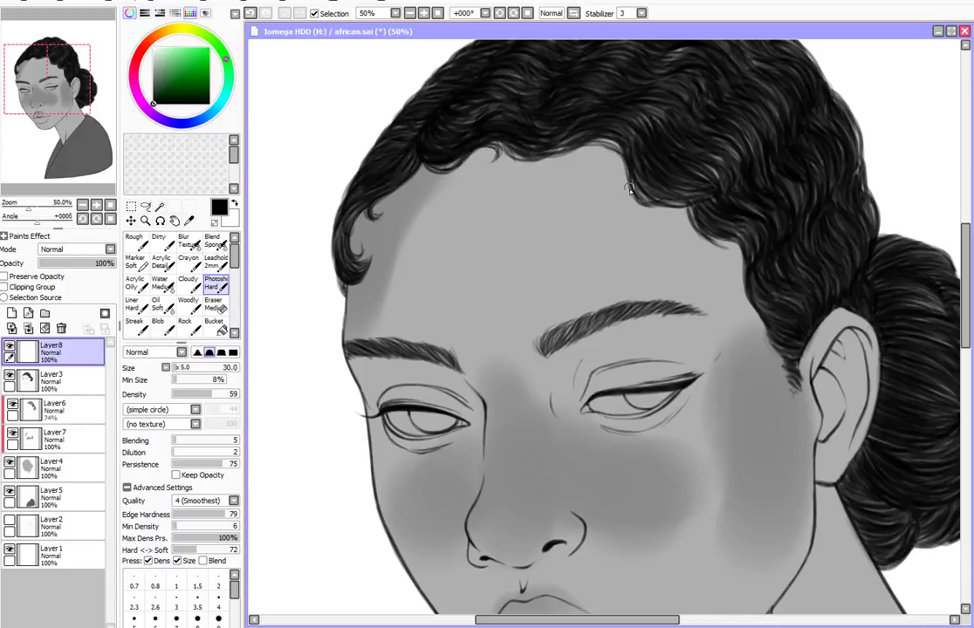
left_click_drag(552, 169, 502, 125)
left_click_drag(544, 138, 477, 128)
left_click_drag(661, 283, 645, 224)
left_click_drag(691, 311, 646, 249)
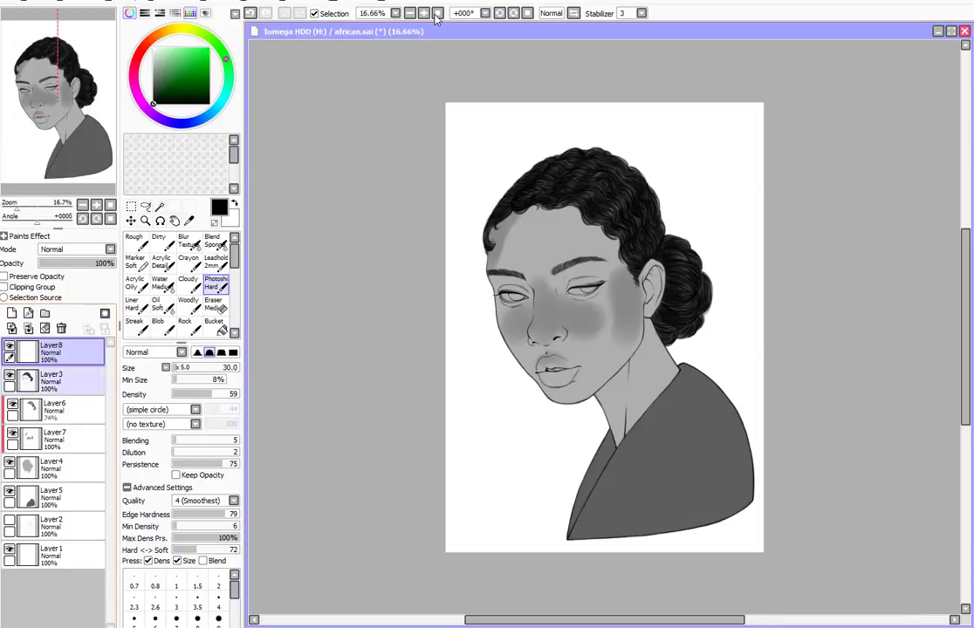
key("minus")
Back on the cheek shading layer, darken the blush on both cheeks and shade the neck.
key("plus")
left_click(52, 467)
left_click(157, 70)
left_click(52, 439)
left_click_drag(436, 297, 515, 323)
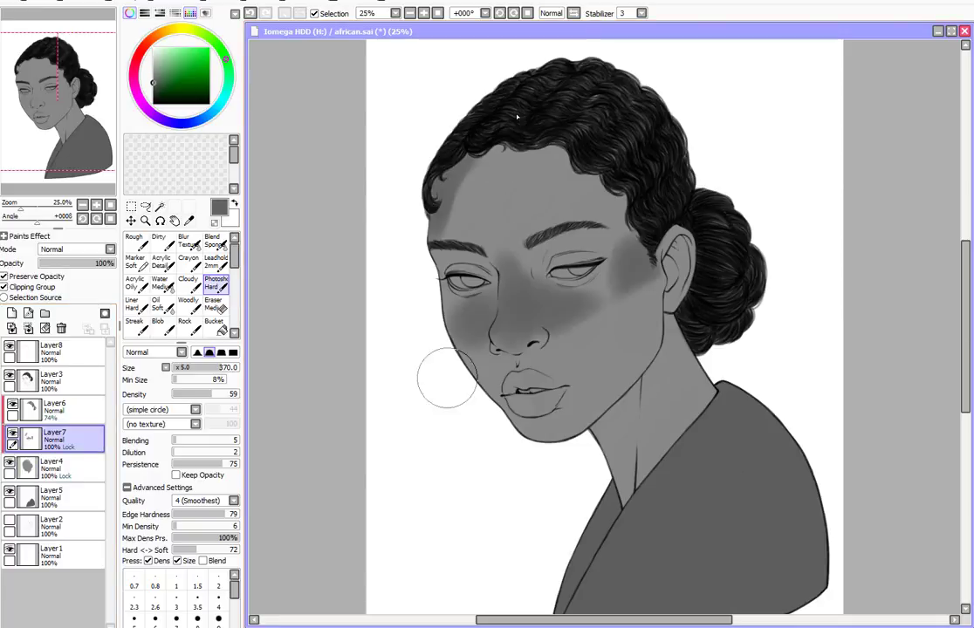
left_click_drag(541, 253, 576, 301)
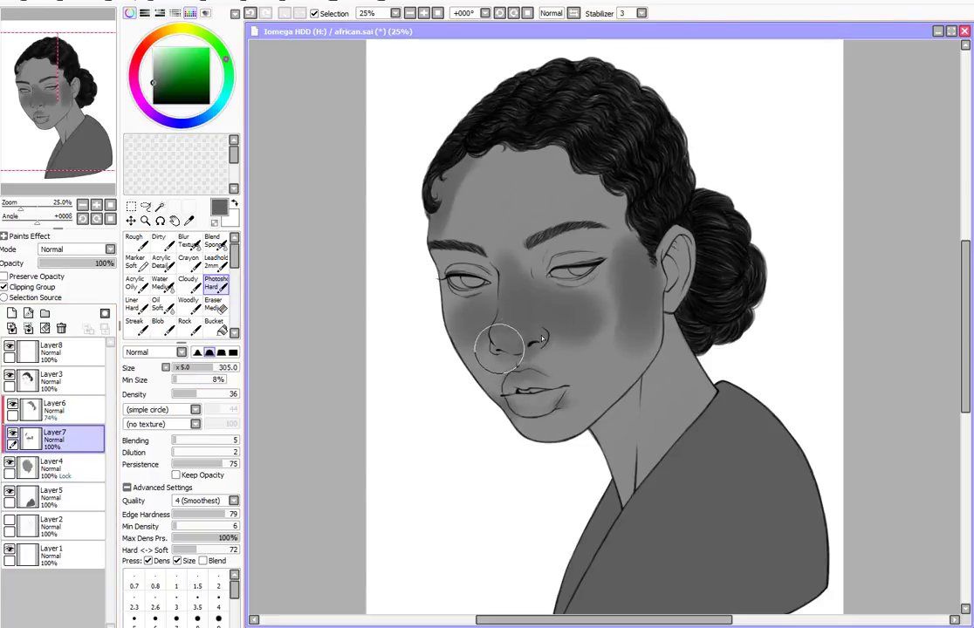
left_click_drag(668, 327, 624, 417)
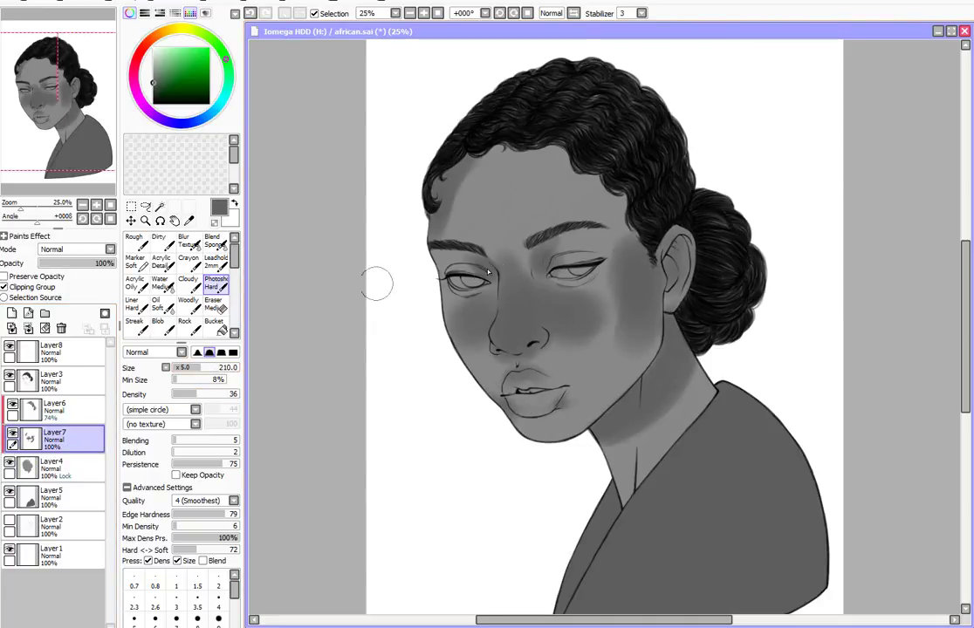
Soften the shading with a smaller, lower-density Blend Sponge, then darken the nose on new Layer9.
key("bracketleft")
key("bracketleft")
key("bracketleft")
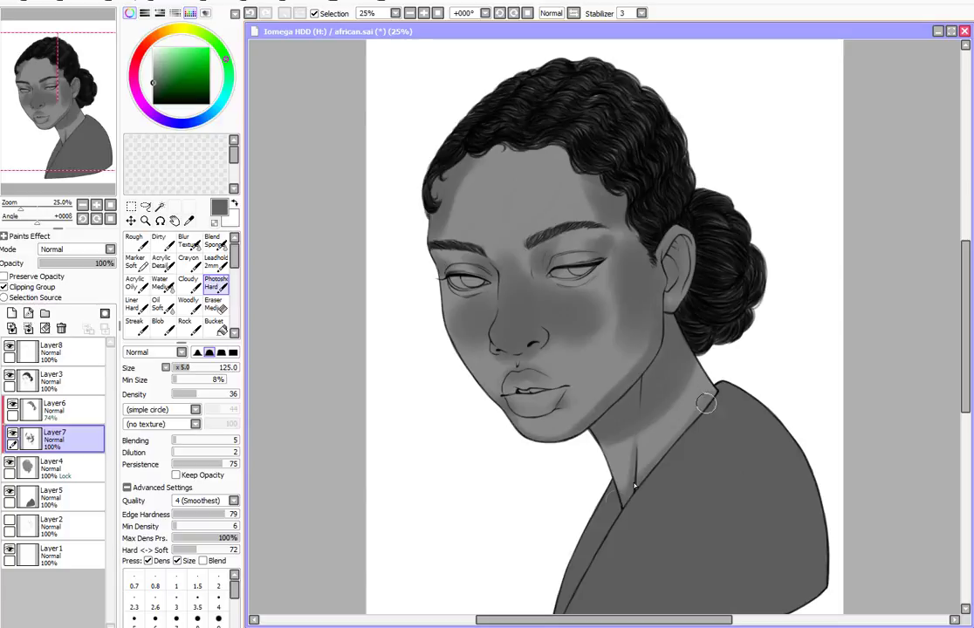
left_click(213, 241)
left_click(209, 395)
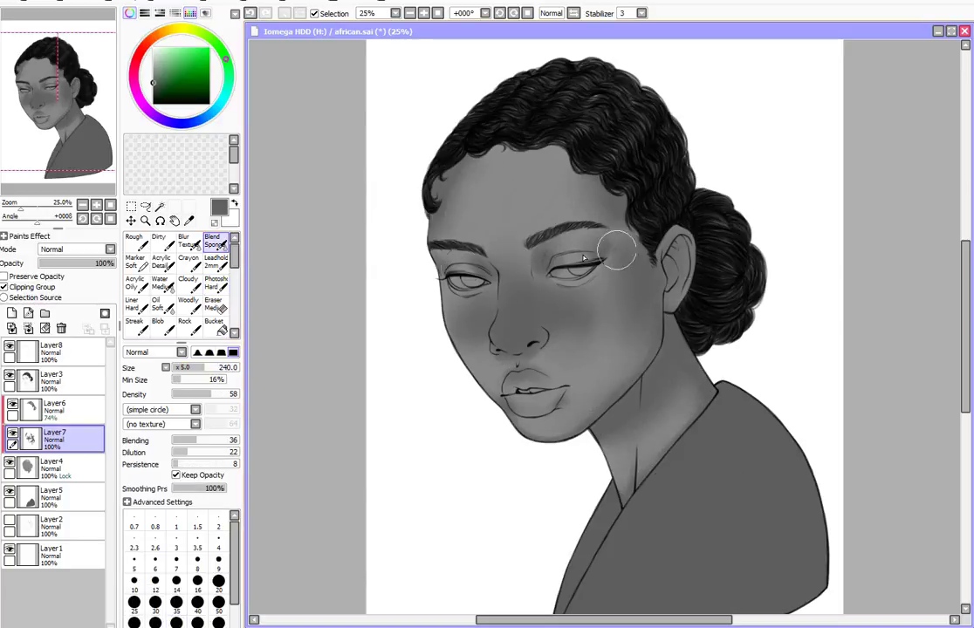
left_click(216, 283)
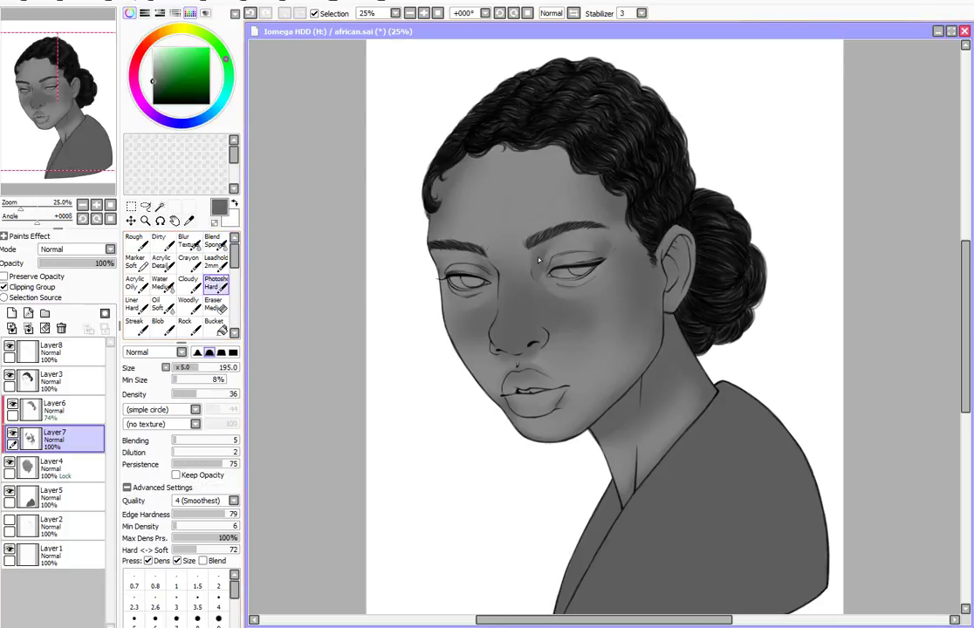
left_click(185, 368)
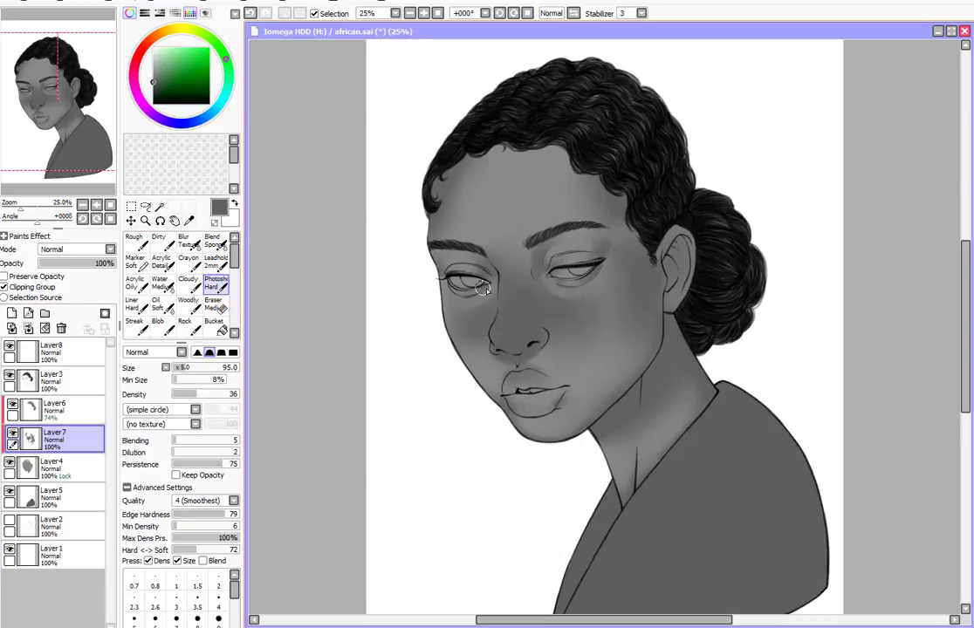
key("b")
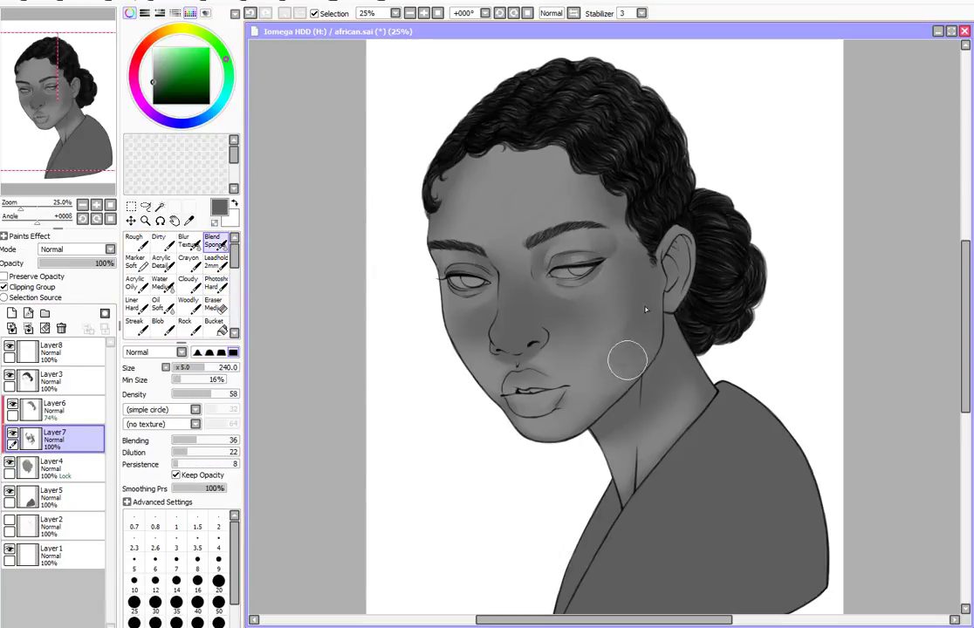
left_click(213, 288)
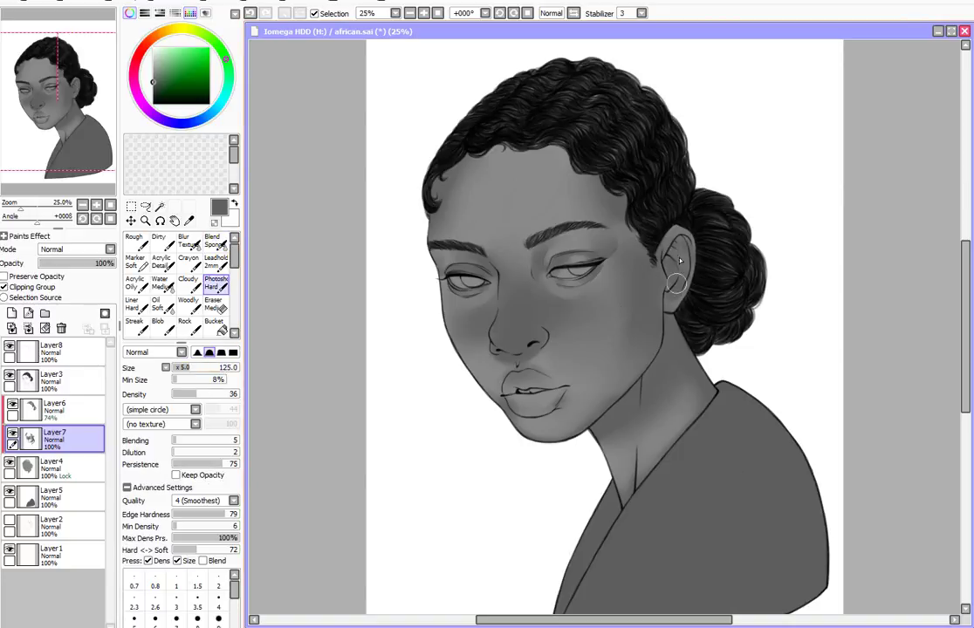
key("ctrl+shift+n")
left_click_drag(505, 347, 523, 314)
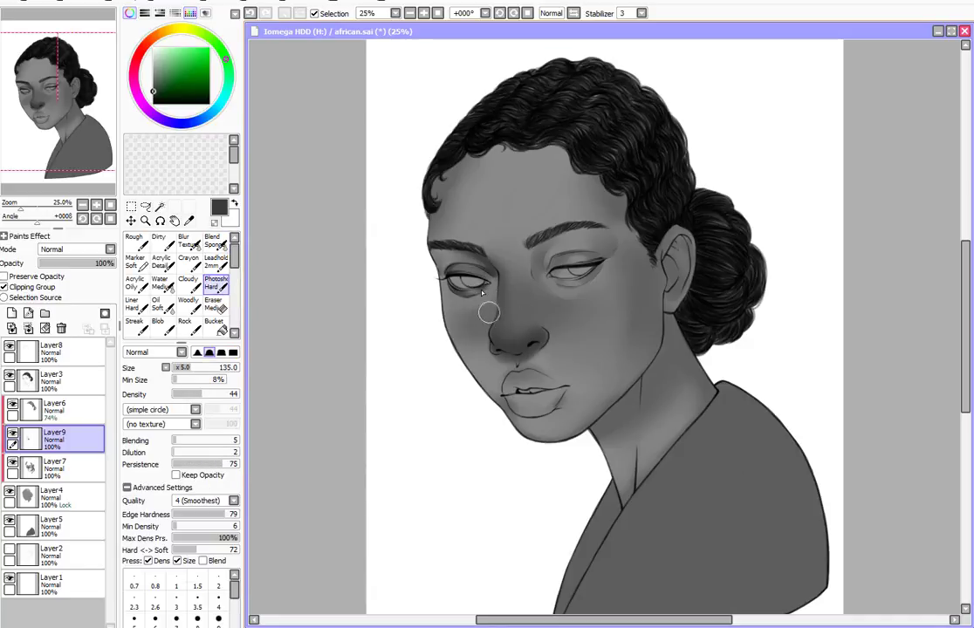
Blend the nose shading with an enlarged Blend Sponge and erase stray strokes.
key("b")
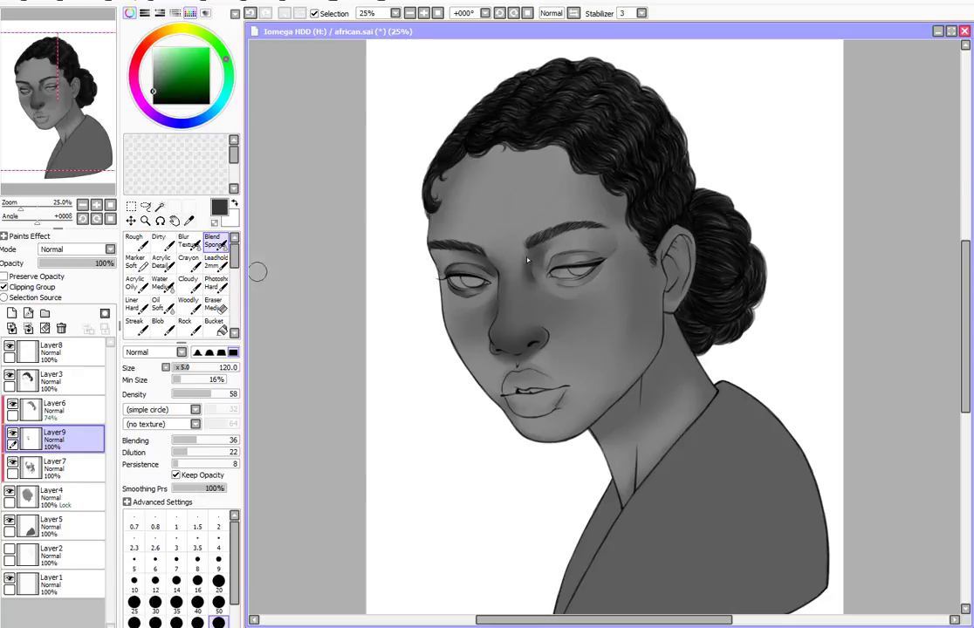
key("n")
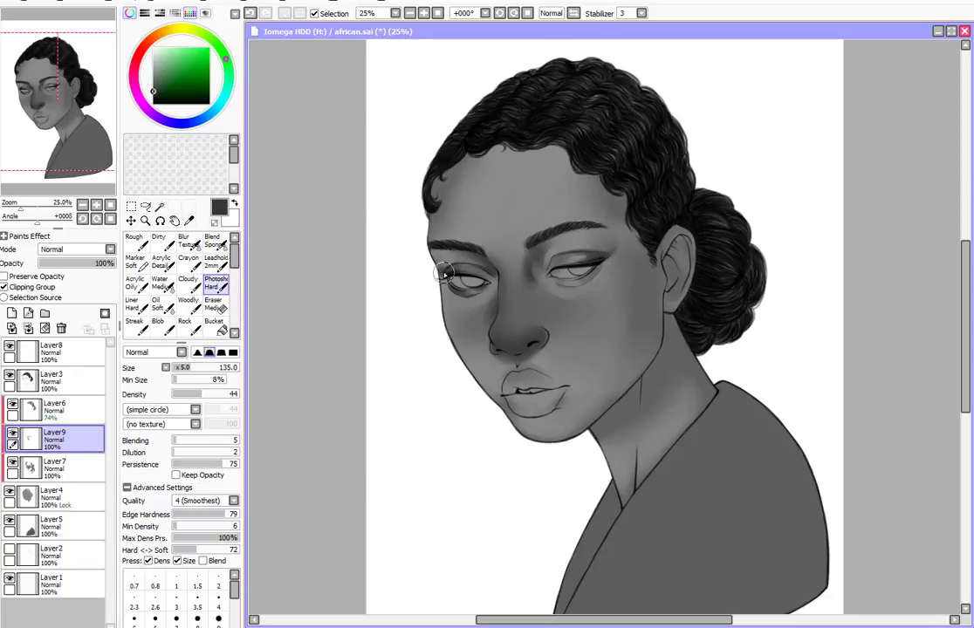
key("b")
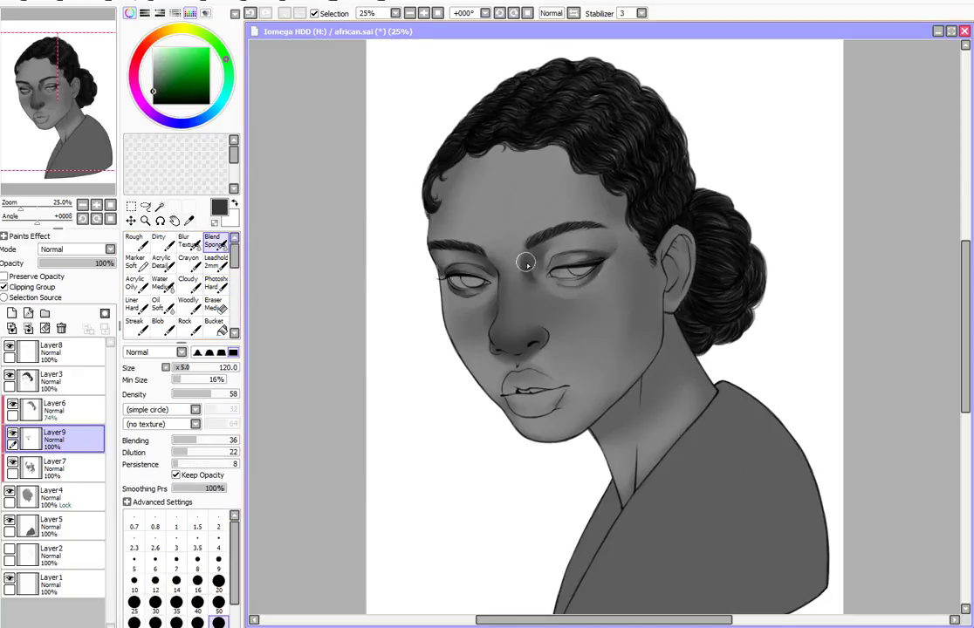
left_click_drag(547, 251, 650, 285)
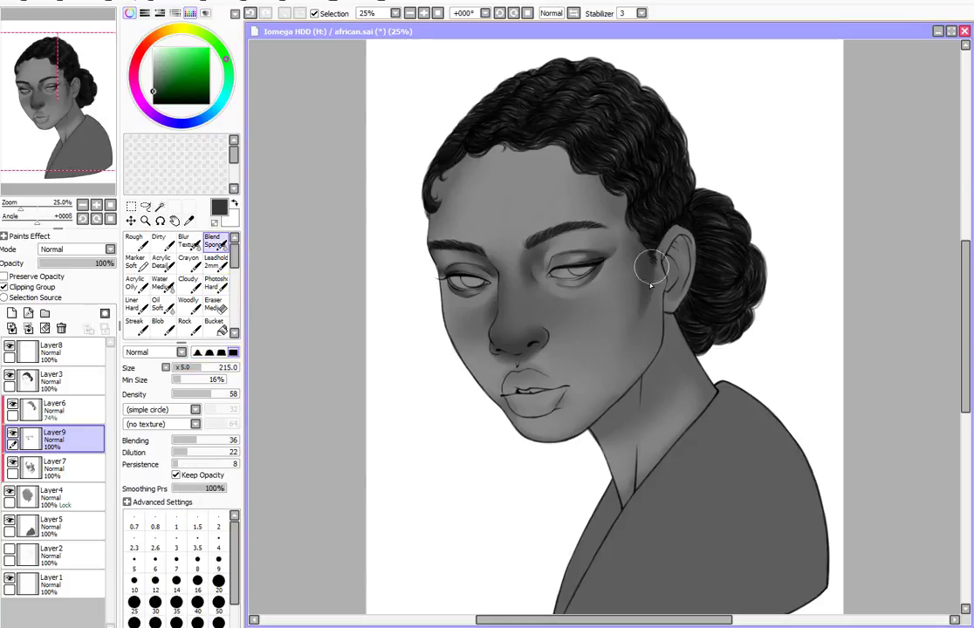
key("e")
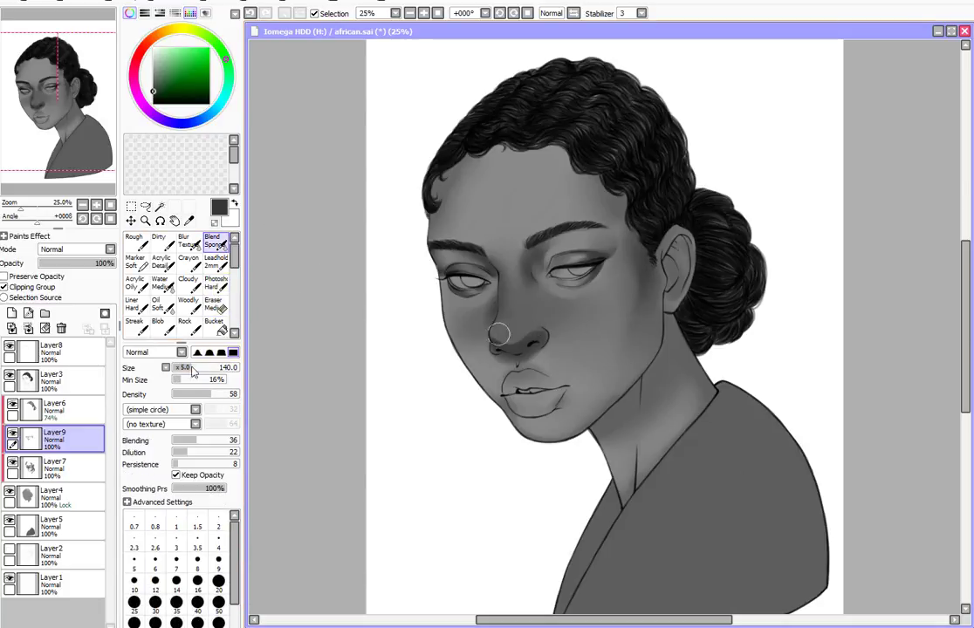
left_click(223, 288)
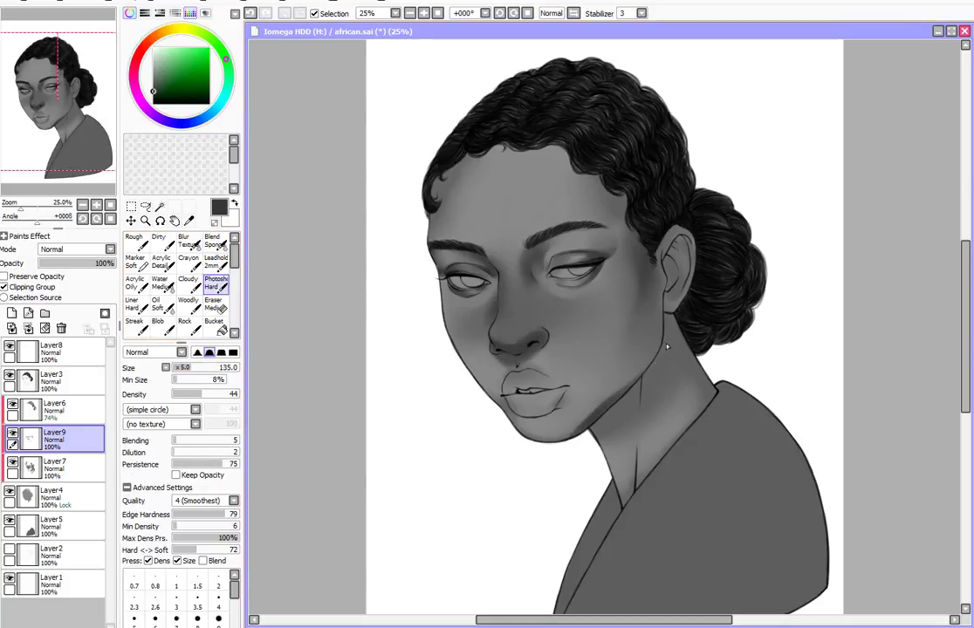
Build up the lip shading, alternating Photoshop Hard and Blend Sponge, keeping the lower lip lighter.
key("b")
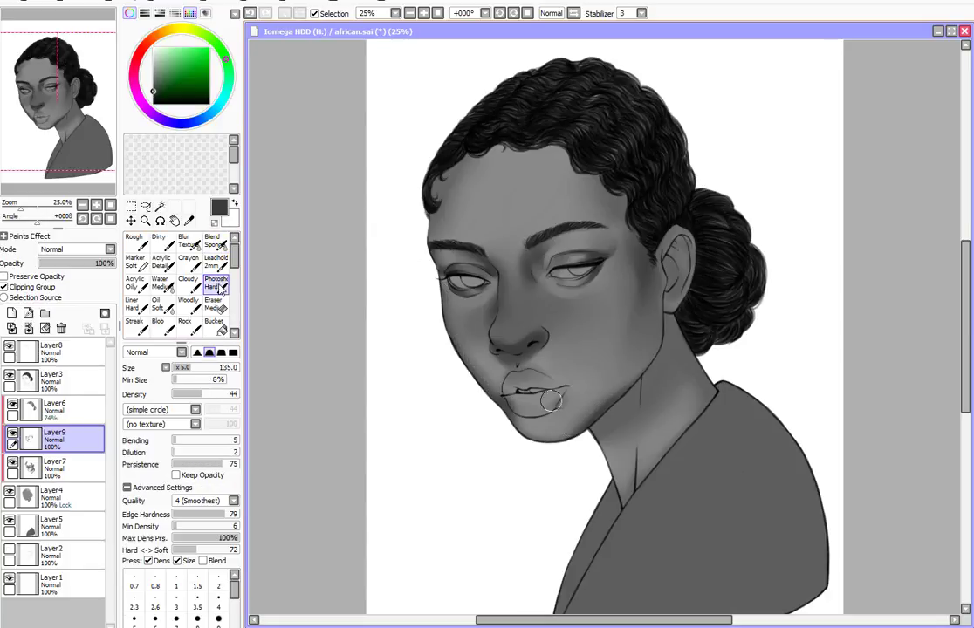
left_click(220, 289)
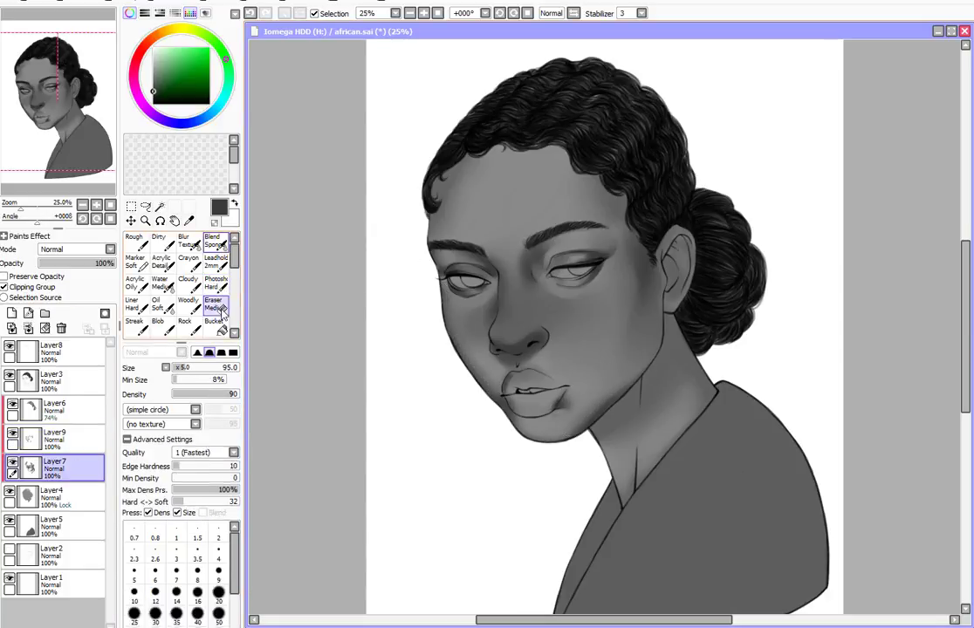
key("b")
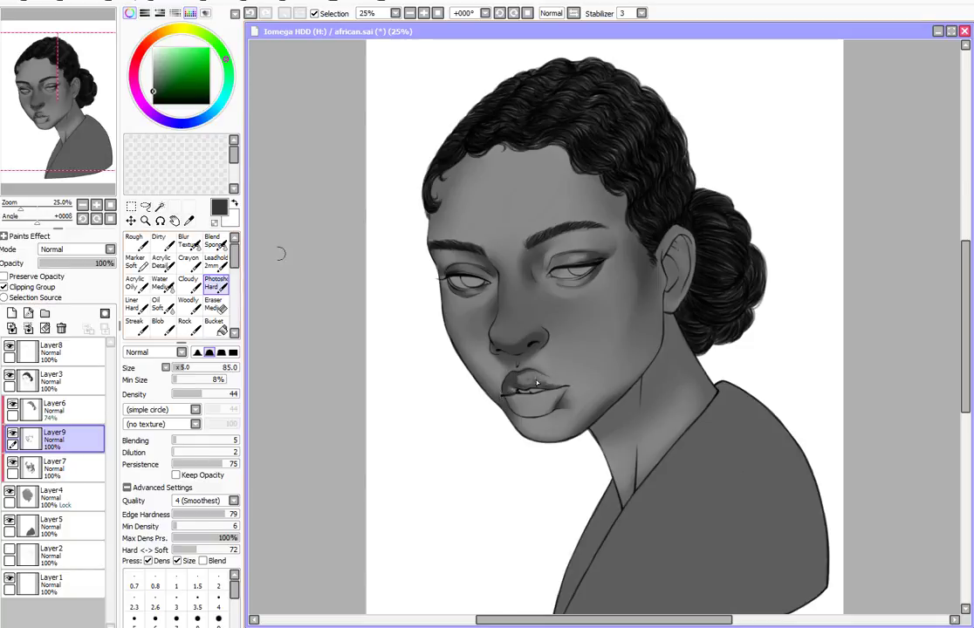
key("b")
key("b")
key("b")
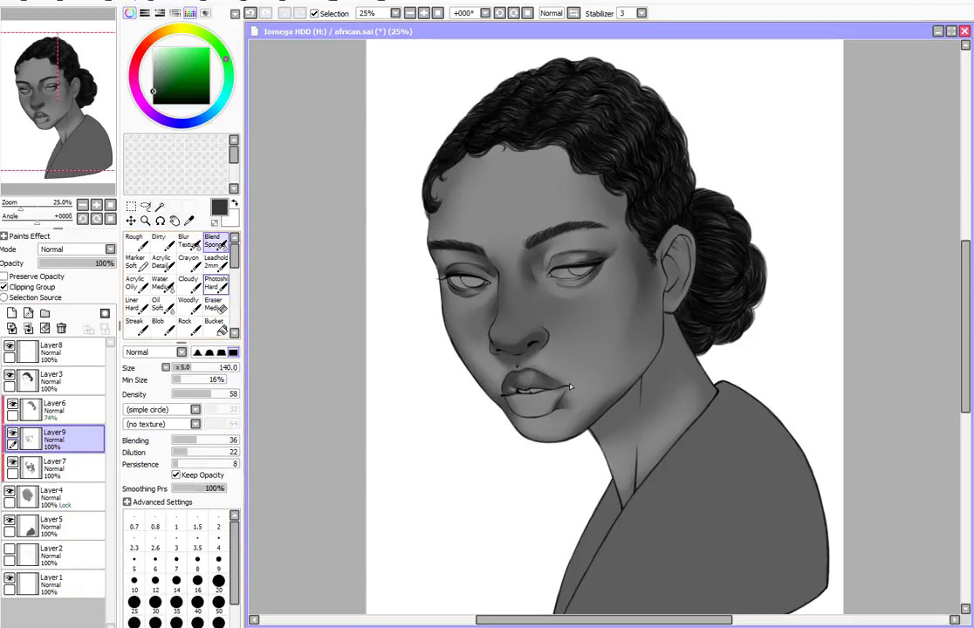
key("b")
key("b")
left_click(217, 286)
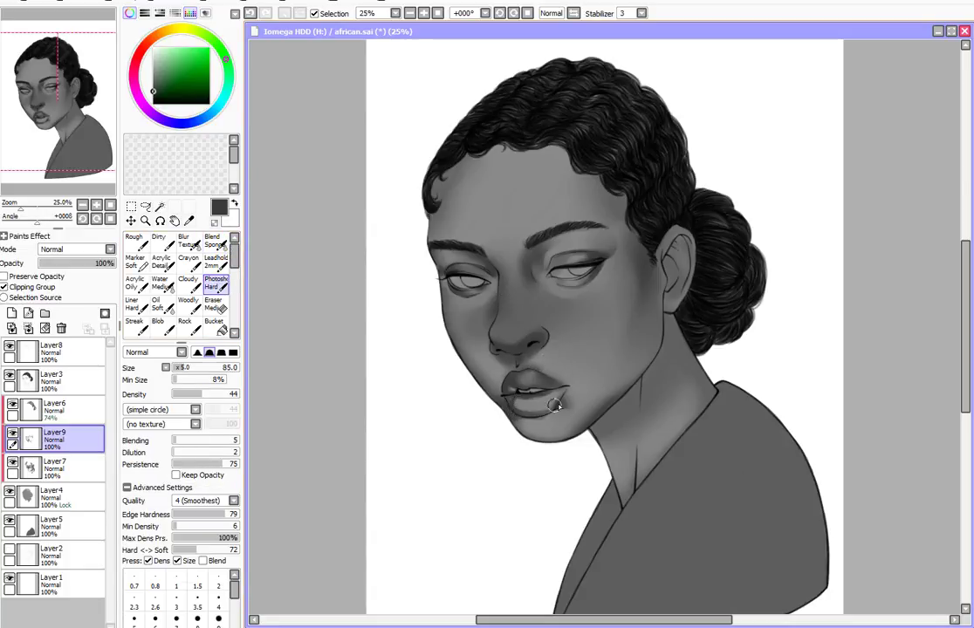
key("b")
key("n")
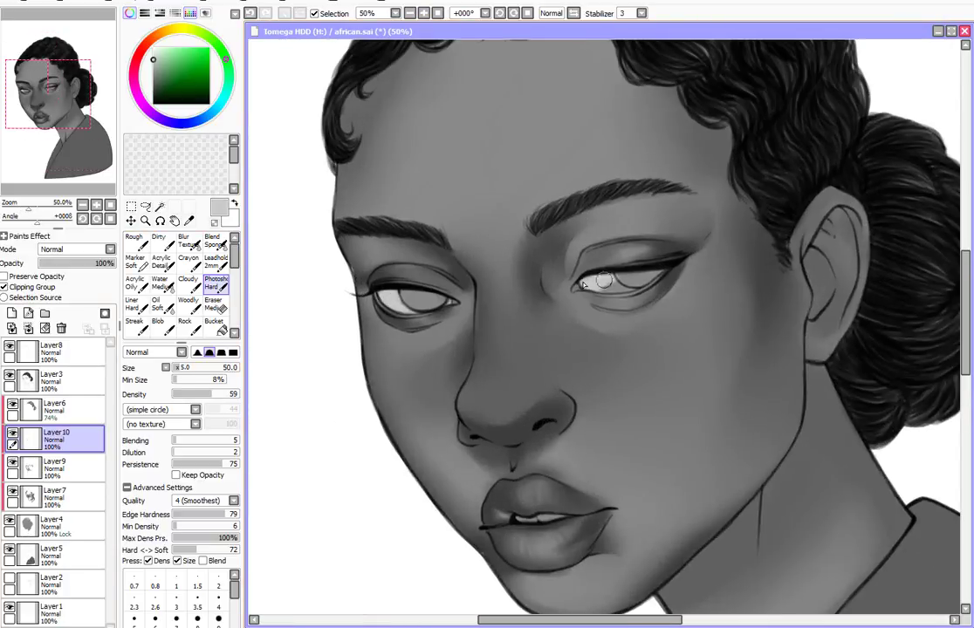
Paint and soften highlights on Layer10, alternating Photoshop Hard and Blend Sponge.
key("b")
key("n")
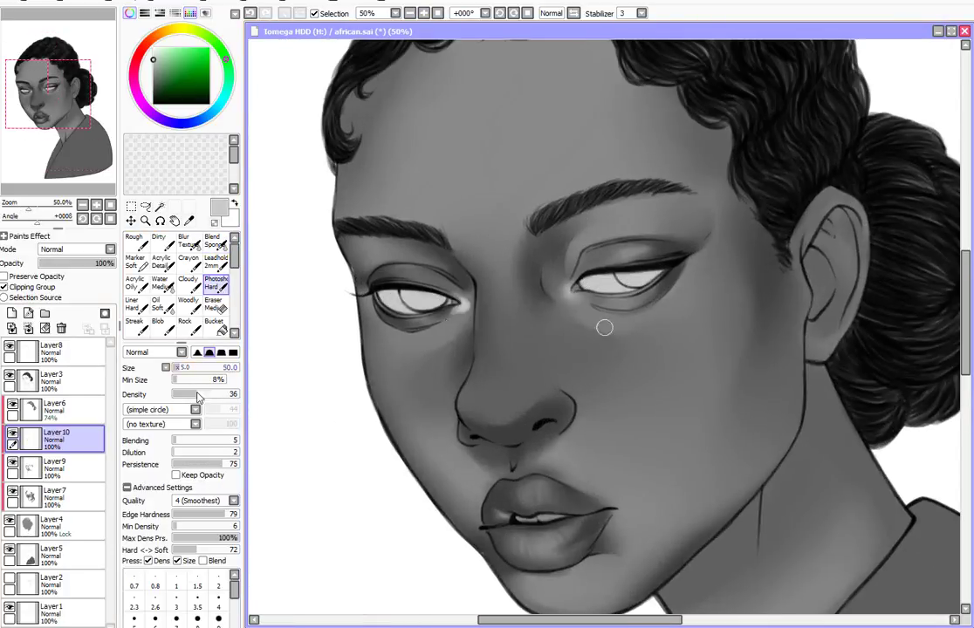
key("b")
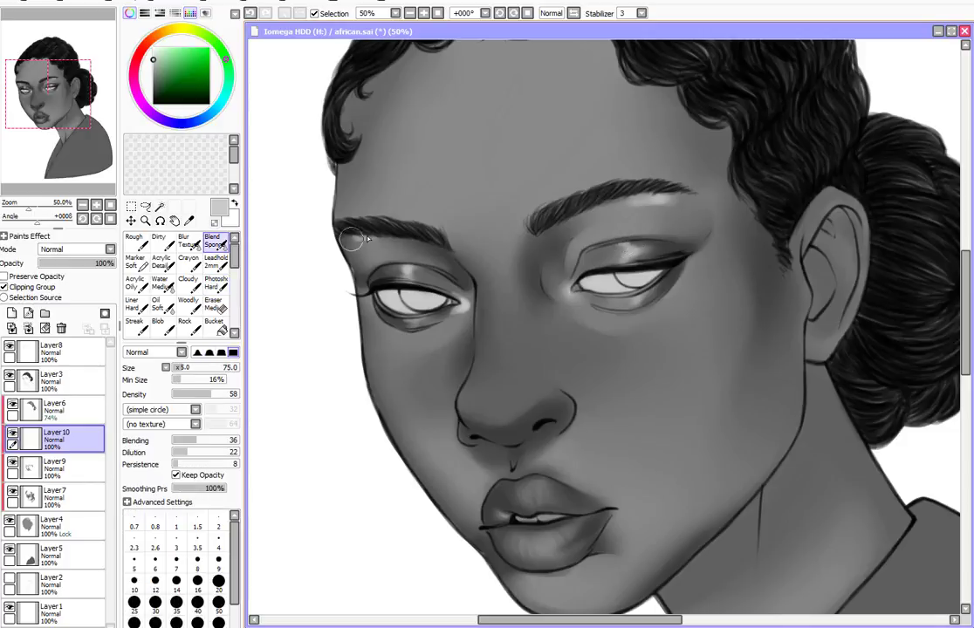
scroll(457, 319, "down", 1)
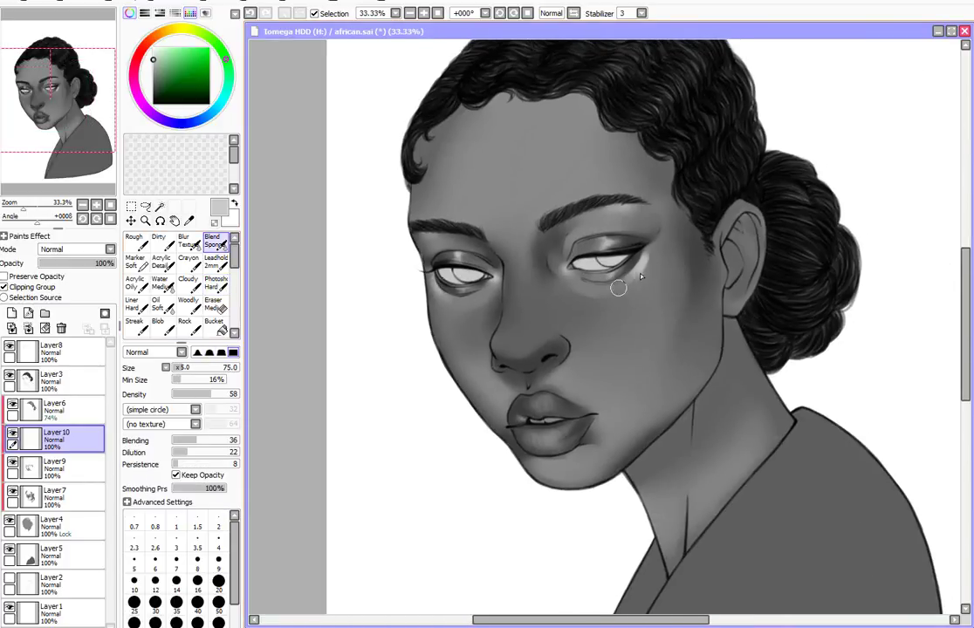
left_click(216, 286)
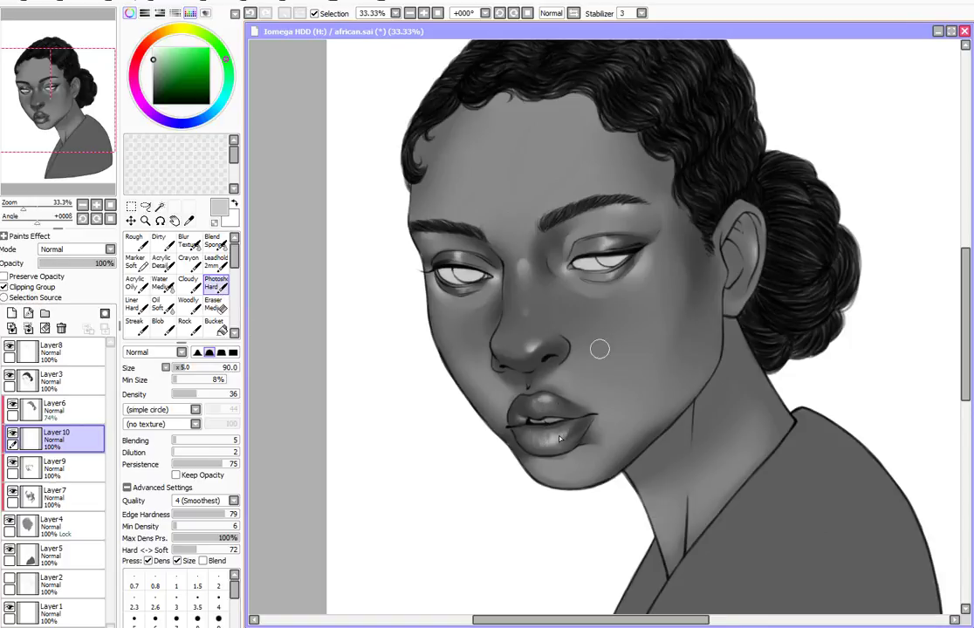
On Layer9, darken and blend the neck shadow and cheek shading.
left_click(57, 467)
left_click(216, 242)
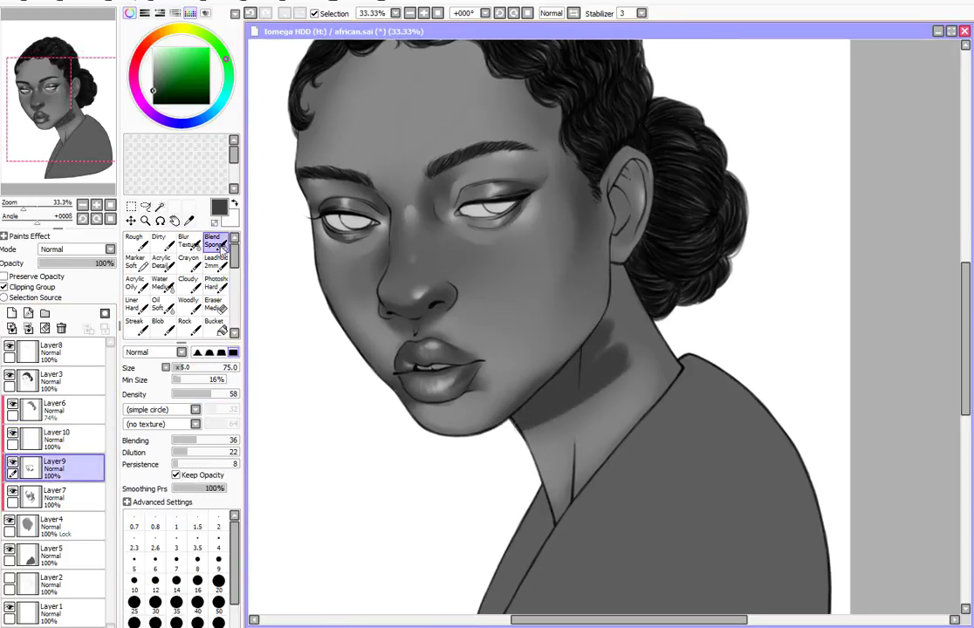
key("b")
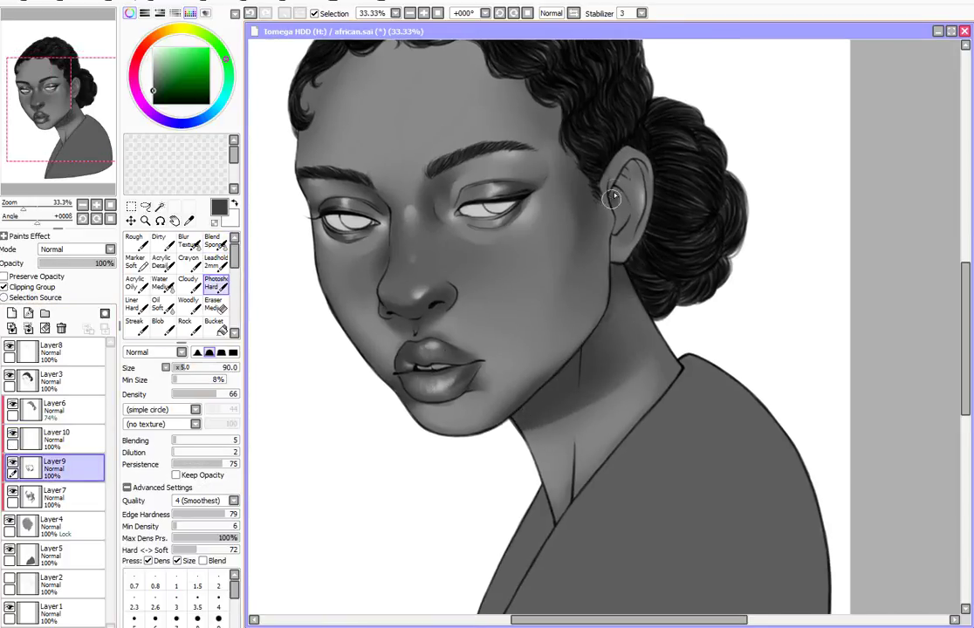
left_click(216, 242)
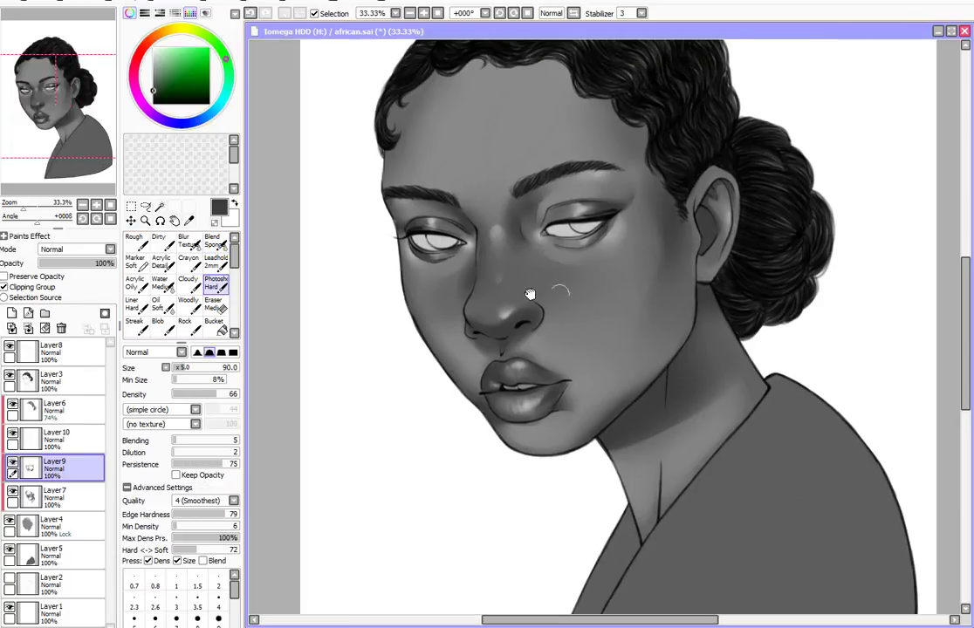
key("b")
left_click_drag(546, 346, 507, 280)
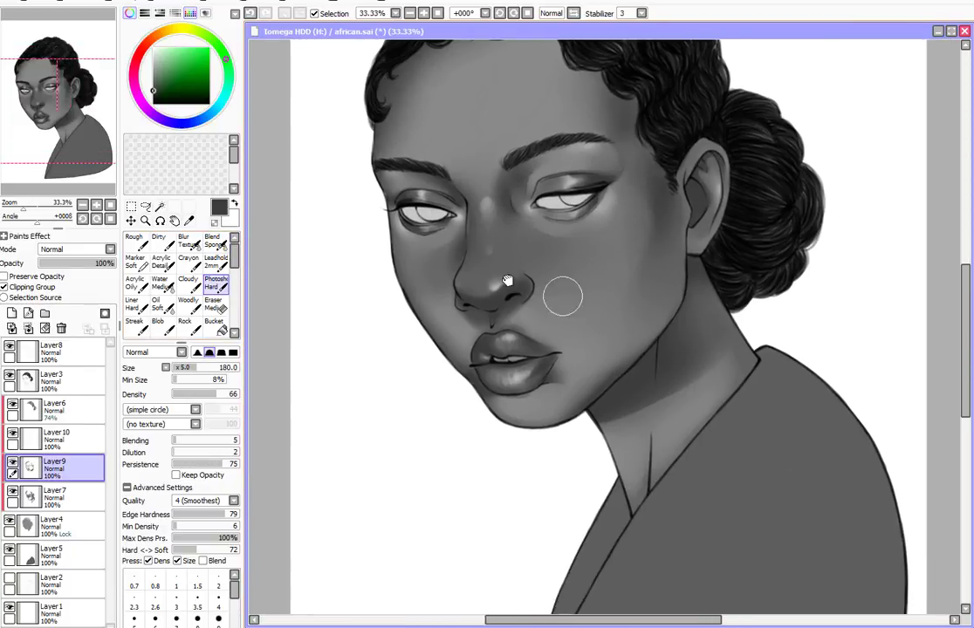
Blend the eye highlights and grey iris shading on Layer10 with a tilted view, then add Layer11.
key("b")
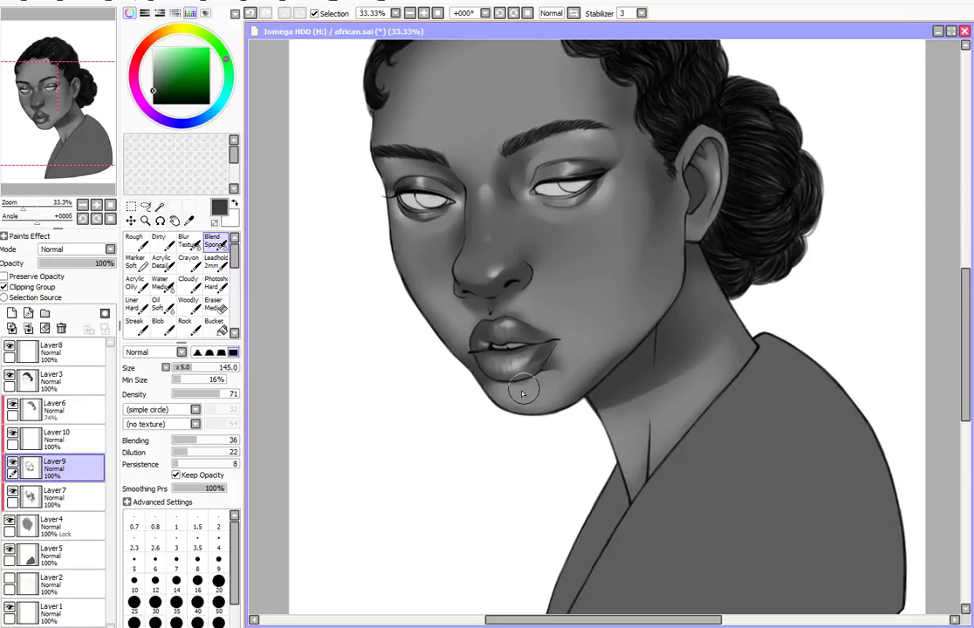
left_click(55, 439)
key("b")
scroll(441, 231, "up", 1)
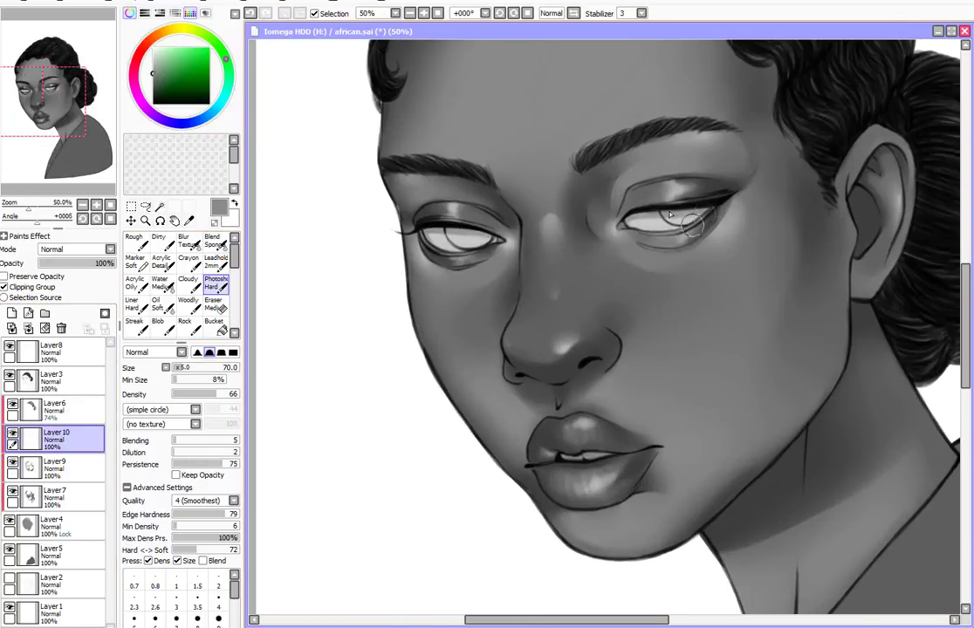
left_click_drag(694, 228, 432, 403)
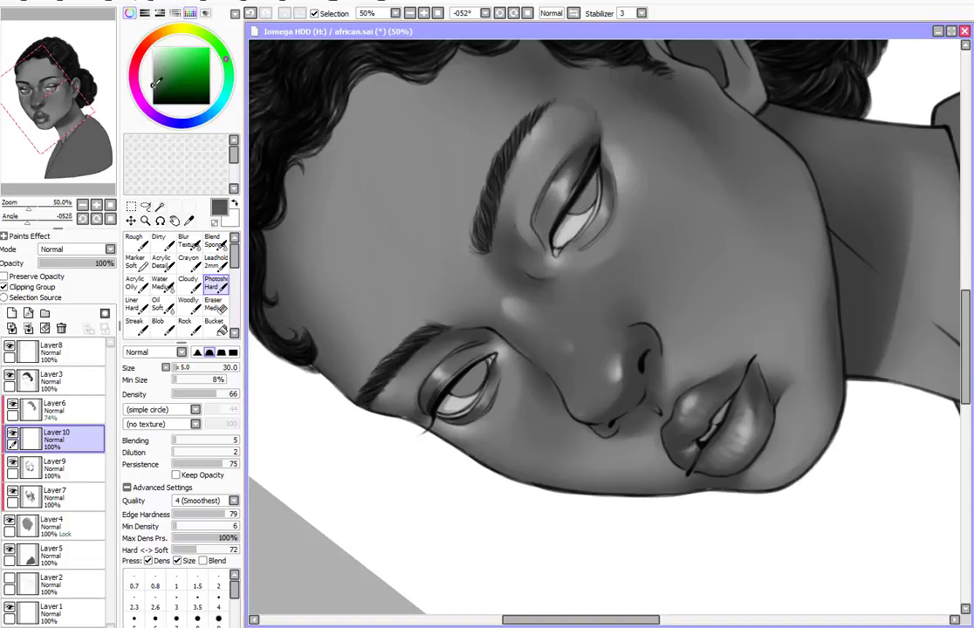
key("b")
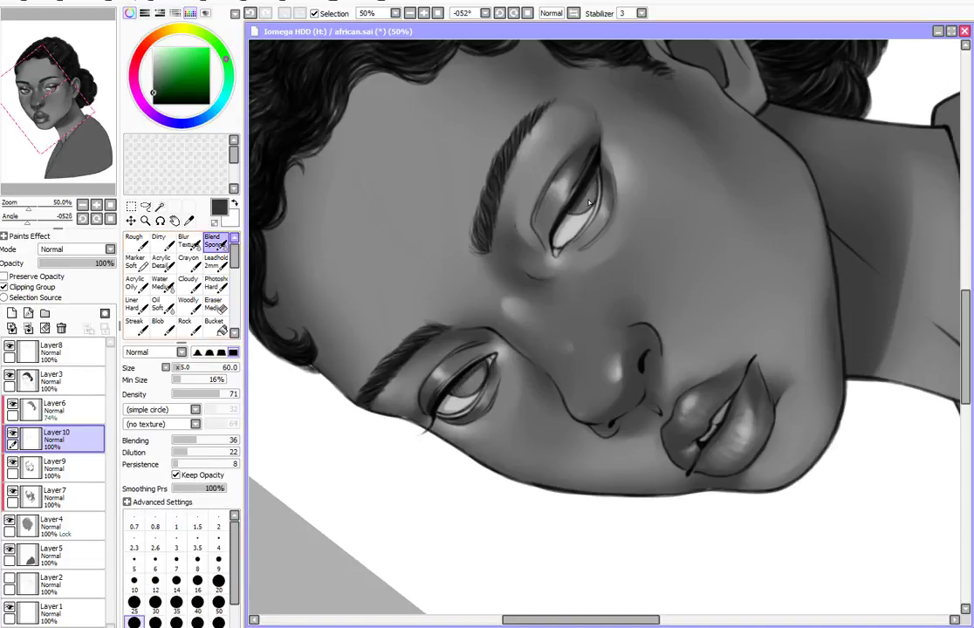
key("Delete")
key("b")
key("b")
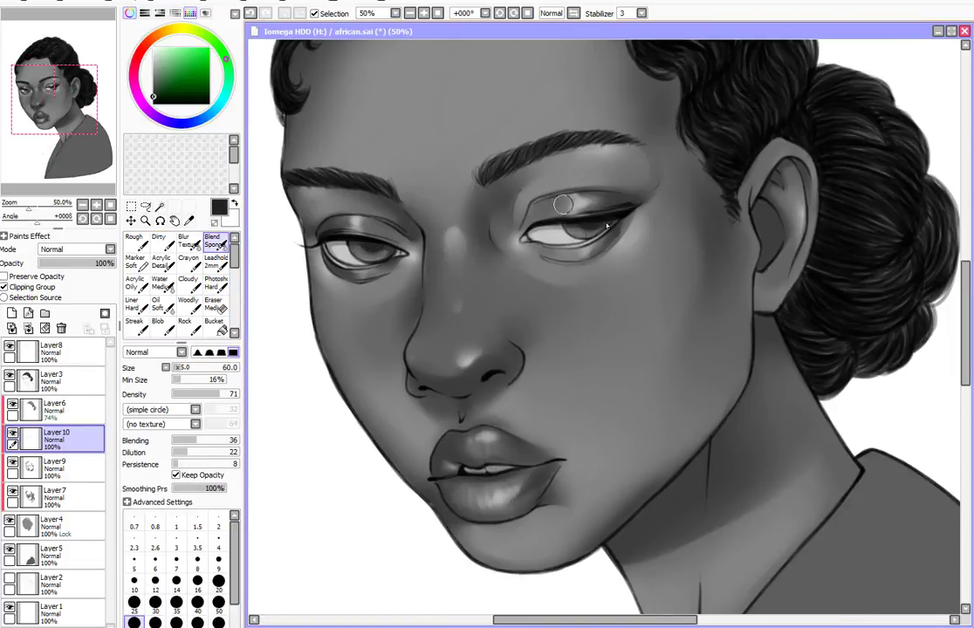
key("b")
key("ctrl+shift+n")
Switch to white and add a clipped layer for the eye catchlights.
key("x")
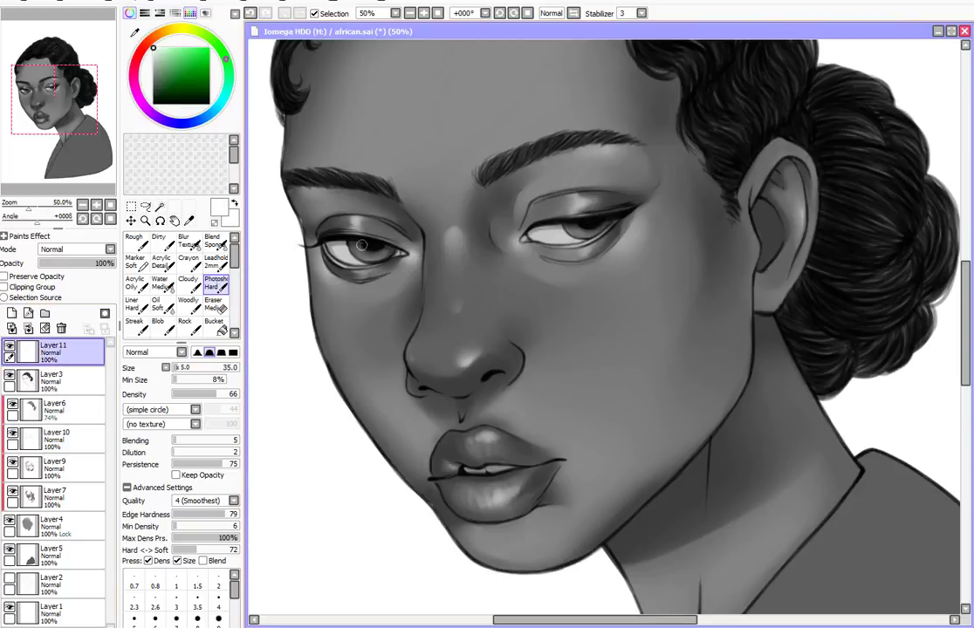
left_click(52, 439)
left_click(12, 314)
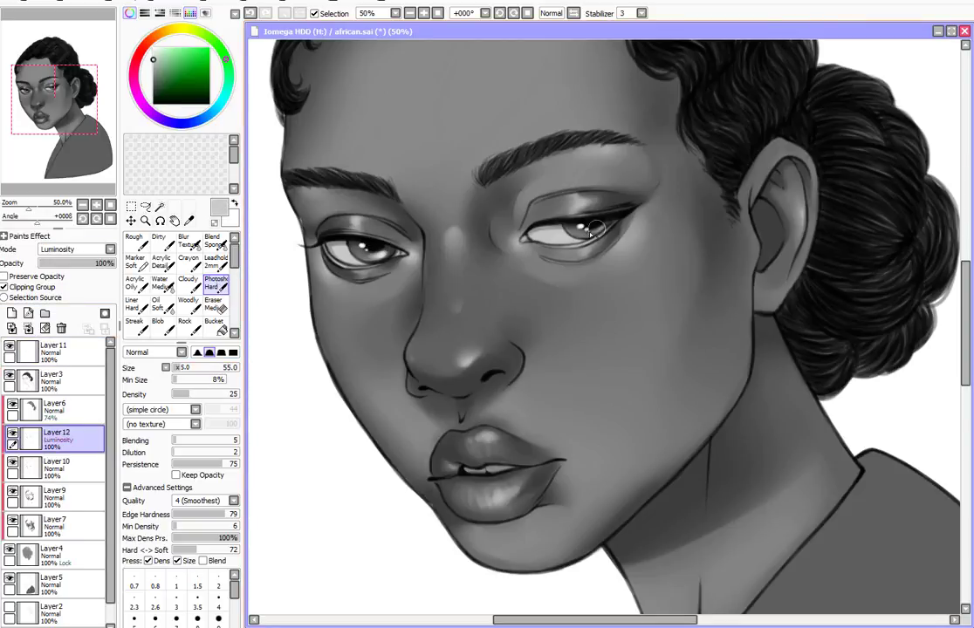
scroll(371, 269, "down", 3)
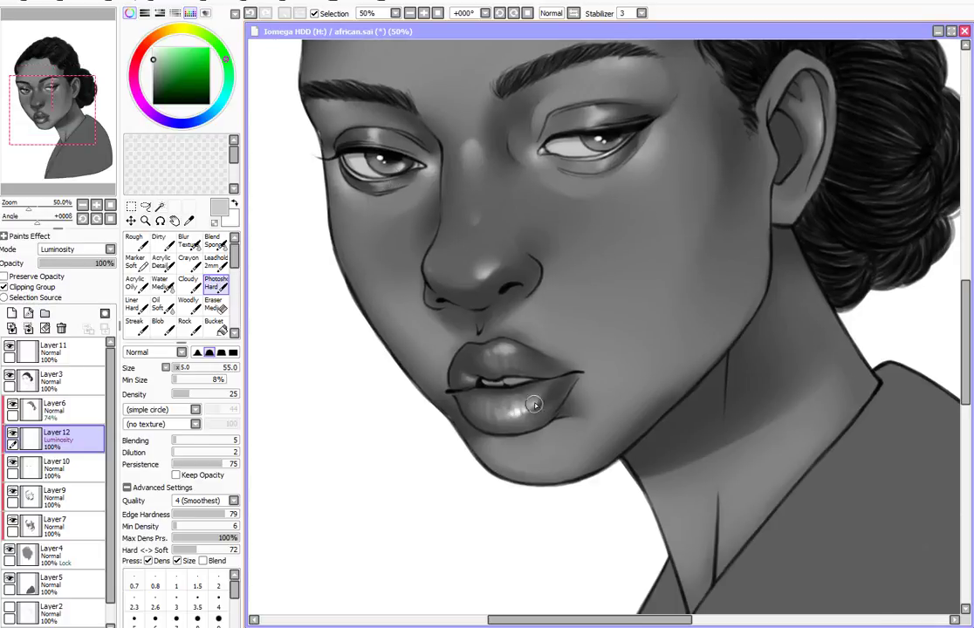
scroll(499, 348, "down", 1)
Add a Multiply layer and tint the irises and upper lip orange.
left_click(11, 314)
left_click(110, 249)
left_click(72, 219)
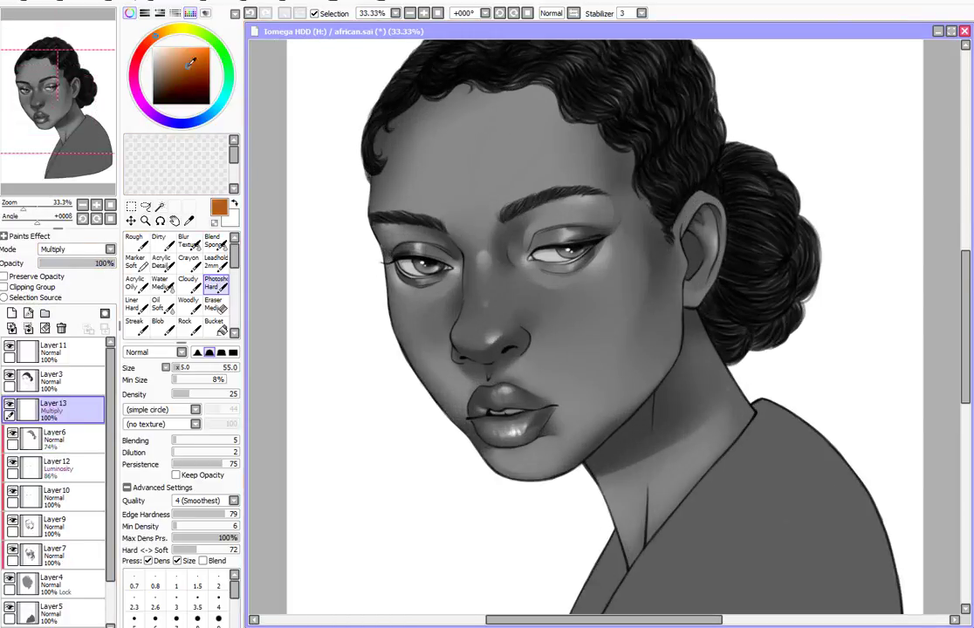
scroll(605, 327, "up", 2)
left_click(185, 370)
scroll(605, 328, "up", 2)
left_click_drag(353, 246, 383, 260)
scroll(686, 221, "down", 5)
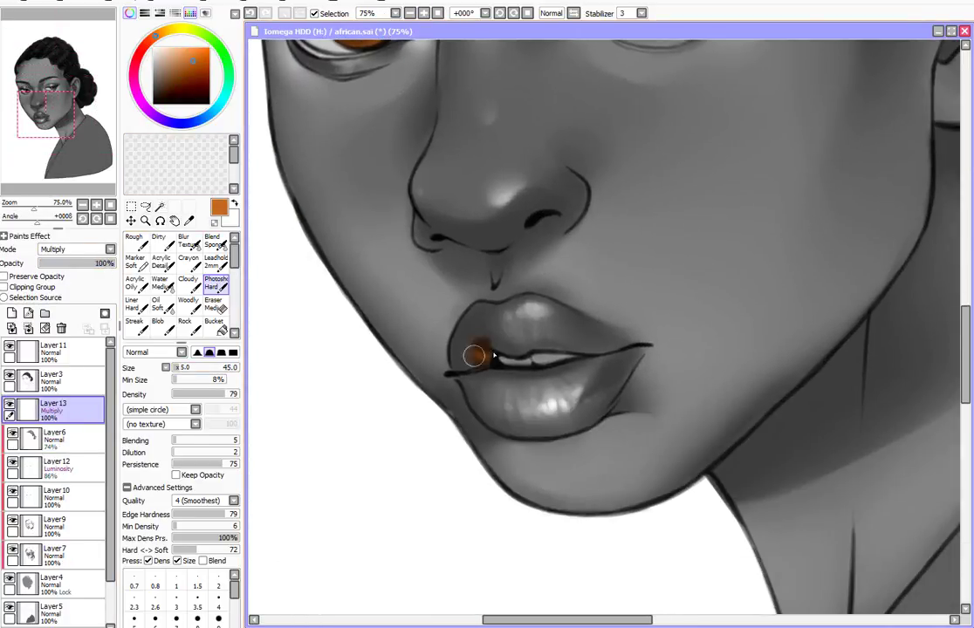
mouse_move(479, 354)
left_mouse_down()
mouse_move(590, 341)
mouse_move(629, 311)
mouse_move(615, 471)
mouse_move(644, 318)
left_mouse_up()
key("e")
key("b")
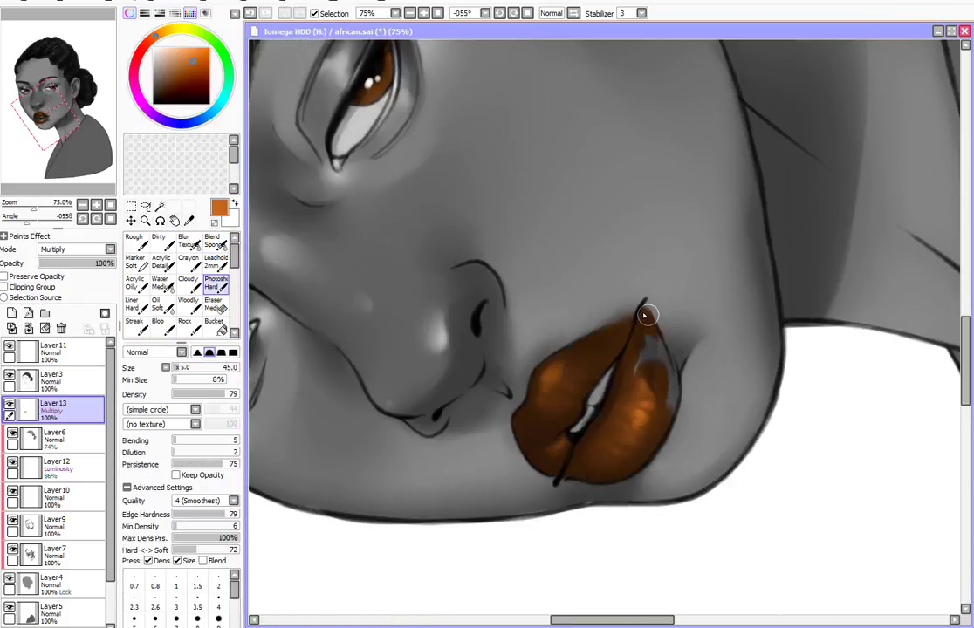
Shift the orange tint to purple with Hue/Saturation.
key("Home")
scroll(643, 350, "down", 5)
key("ctrl+u")
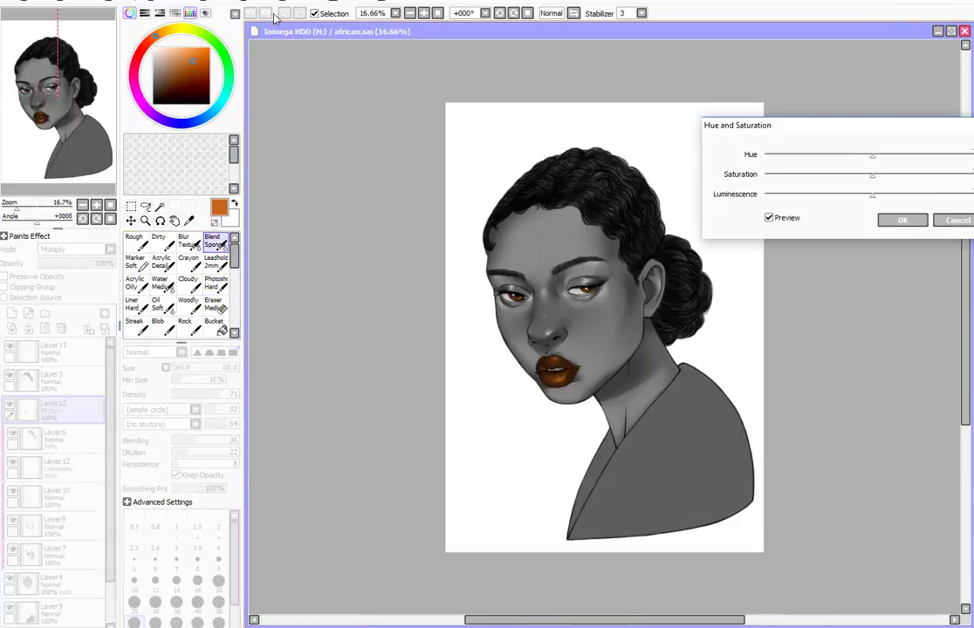
left_click(903, 217)
Fill a rectangle behind the portrait with light grey.
key("m")
left_click_drag(463, 123, 749, 528)
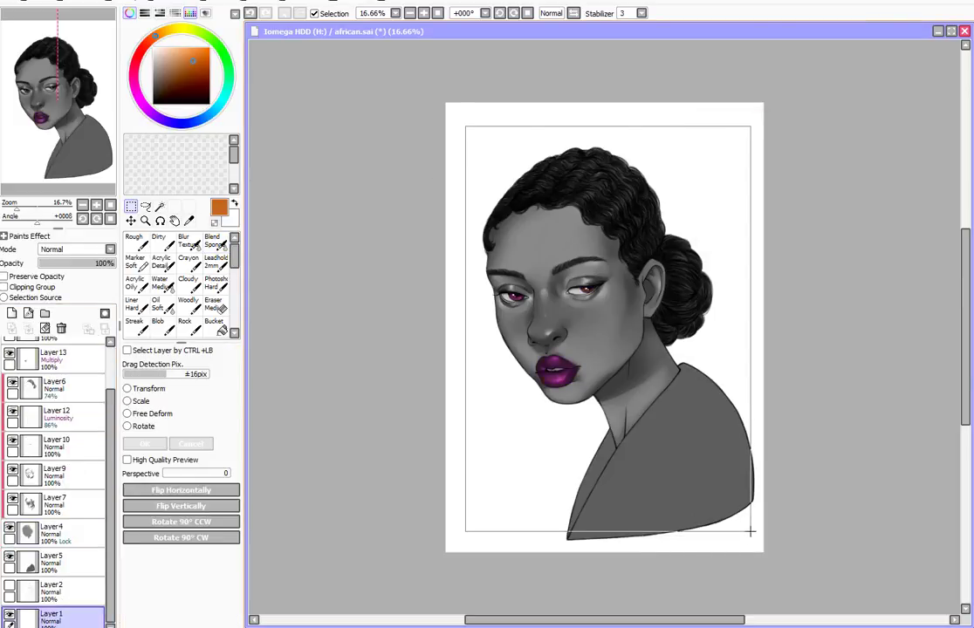
key("f")
left_click(604, 278)
On the tint layer, preview shifting the hue toward green in Hue/Saturation.
left_click(53, 357)
key("ctrl+u")
mouse_move(871, 159)
left_mouse_down()
mouse_move(782, 163)
mouse_move(882, 176)
left_mouse_up()
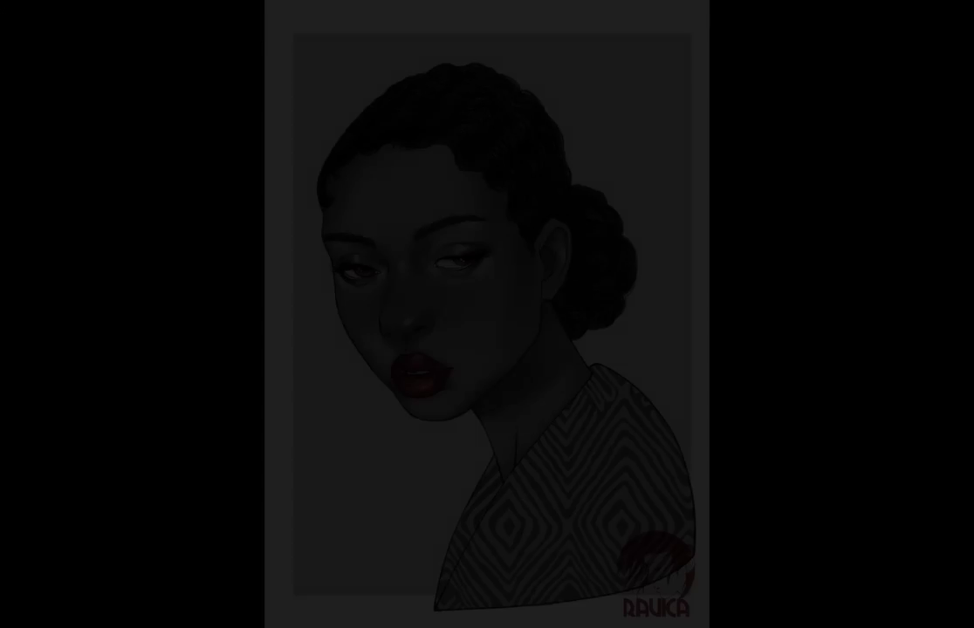